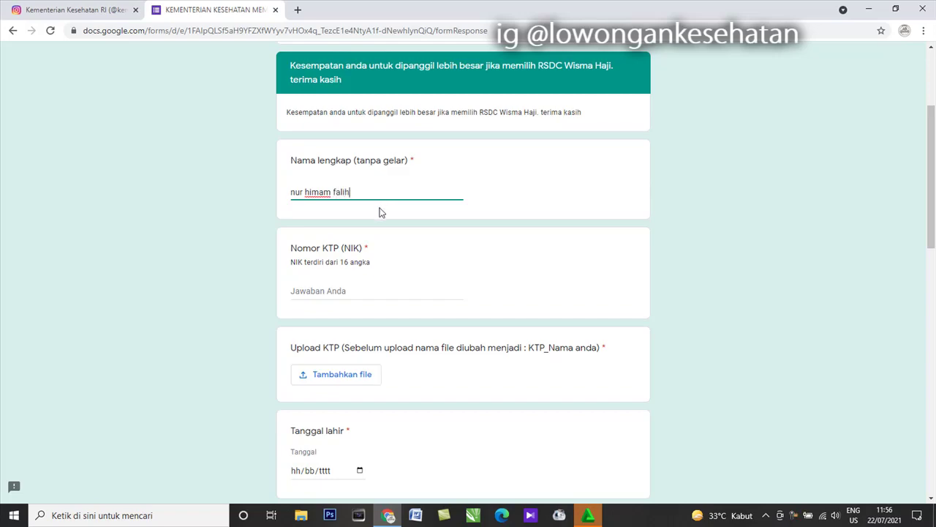
- Enter the applicant's NIK number in Nomor KTP and upload a PNG image to Upload KTP
left_click(352, 285)
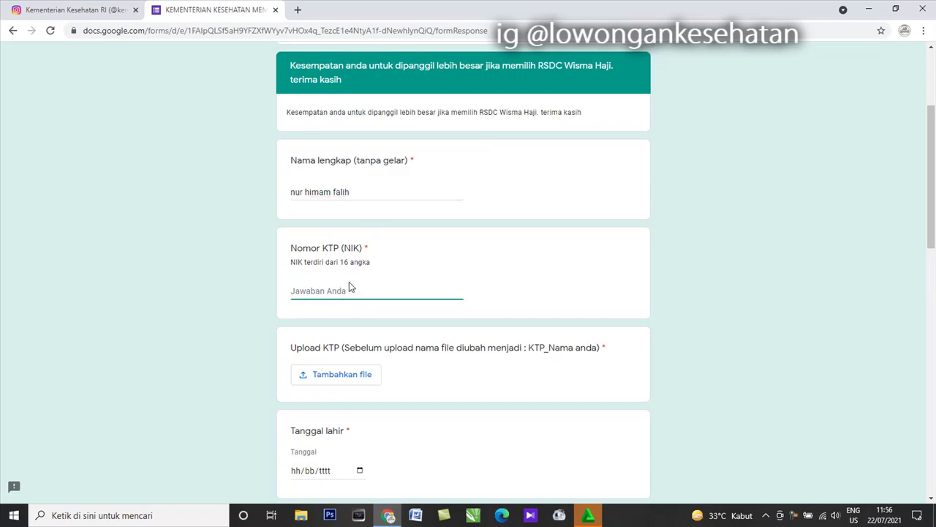
left_click(354, 384)
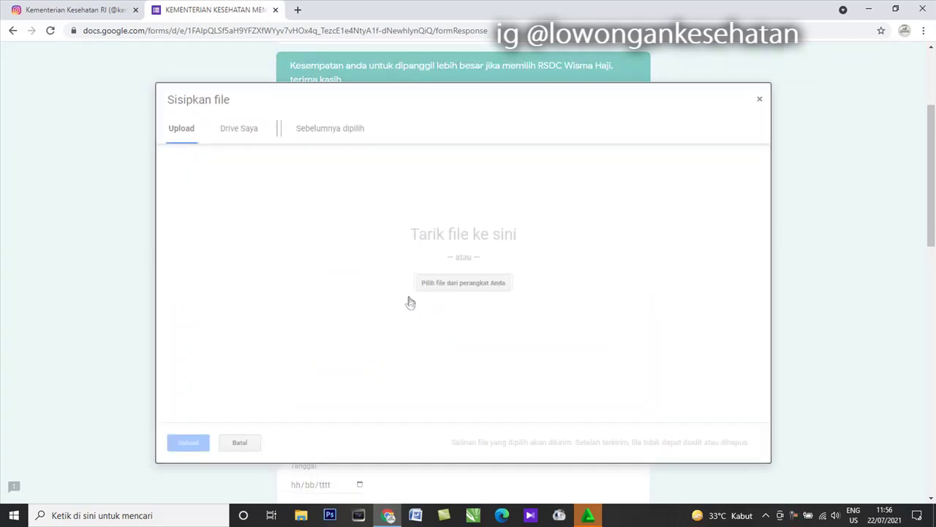
left_click(449, 283)
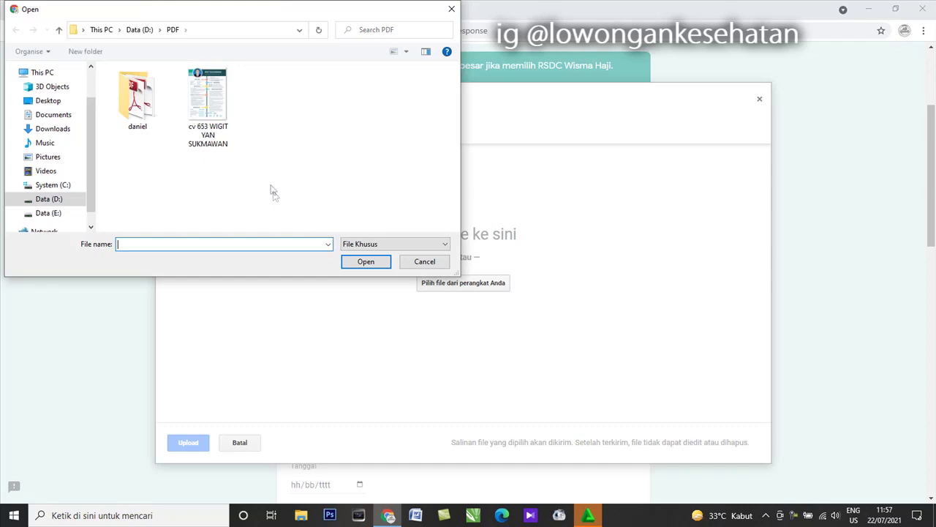
double_click(194, 109)
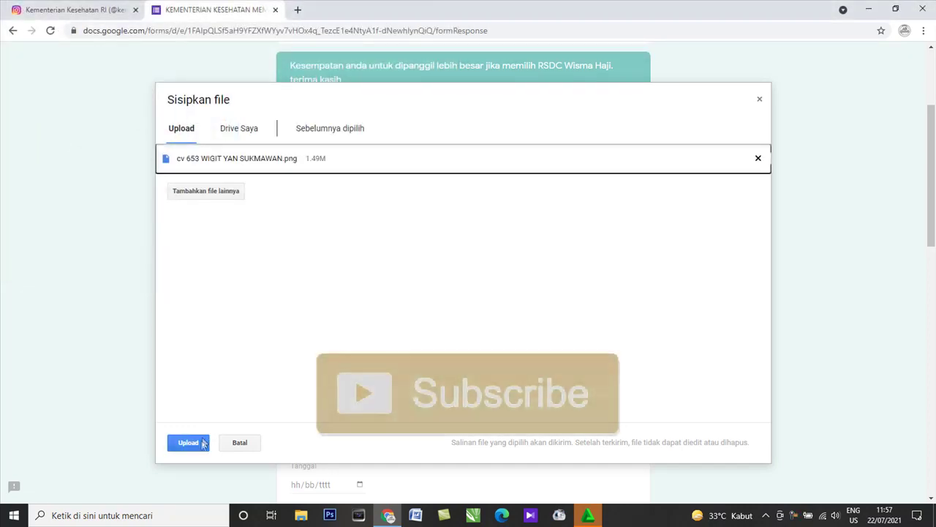
left_click(198, 442)
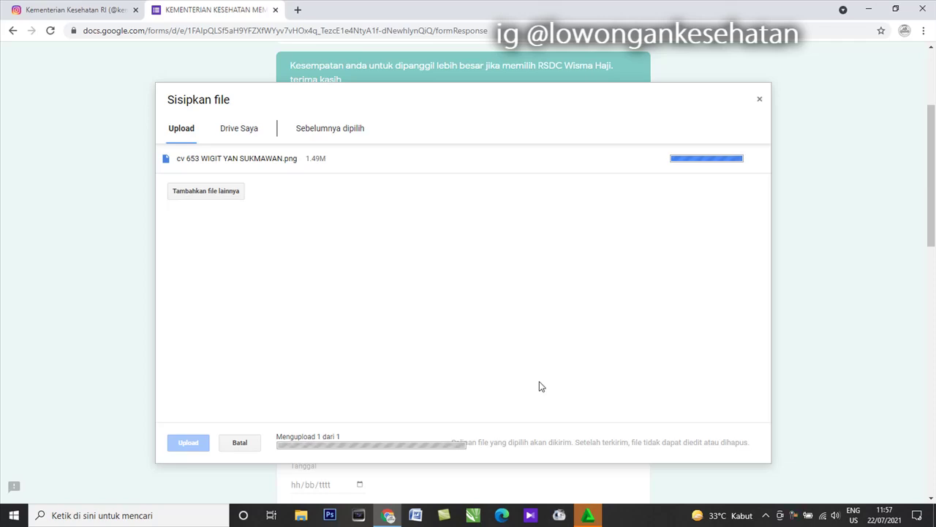
scroll(436, 413, "down", 2)
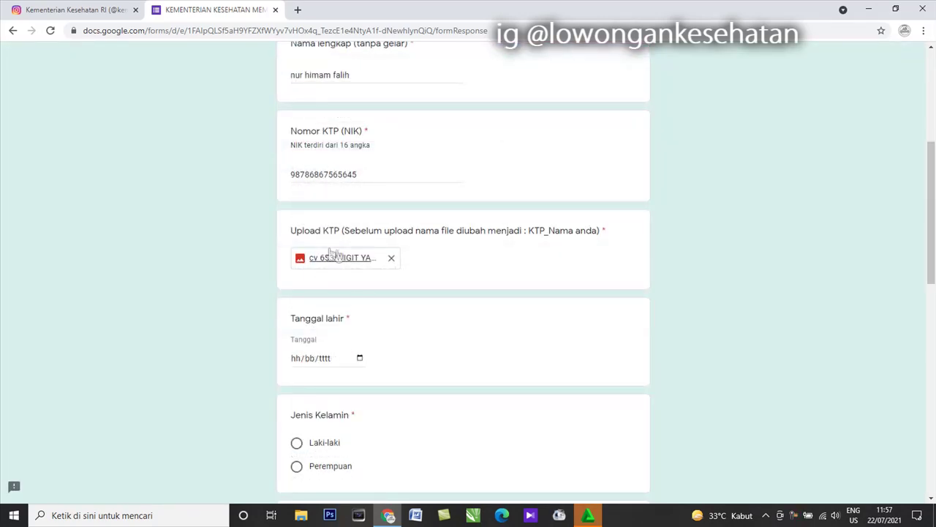
- Set the birth date to 22 February 1995 with the date picker
left_click(359, 357)
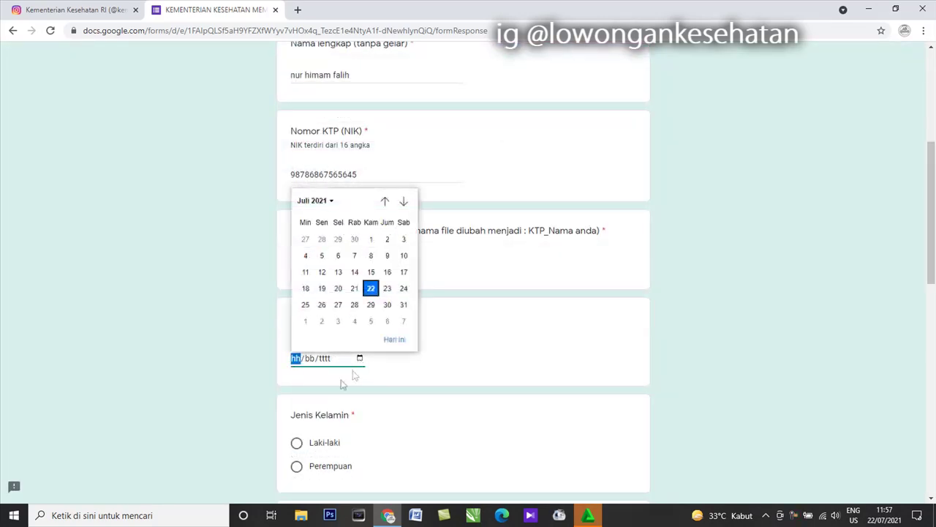
left_click(326, 202)
scroll(330, 227, "up", 5)
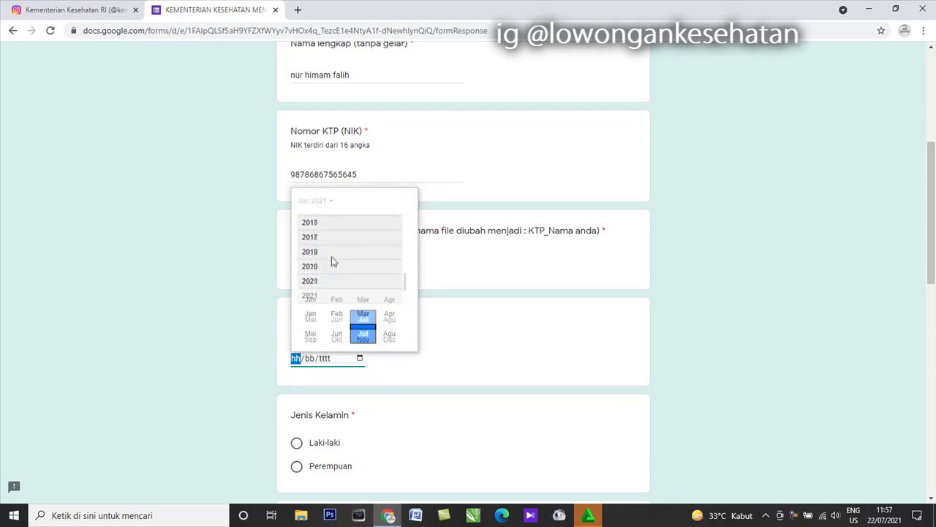
scroll(327, 242, "up", 8)
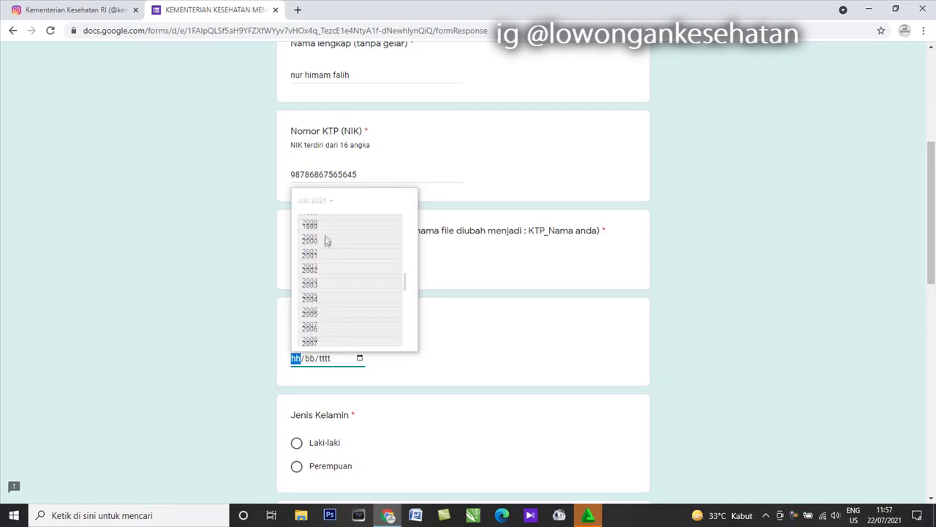
left_click(327, 238)
left_click(336, 239)
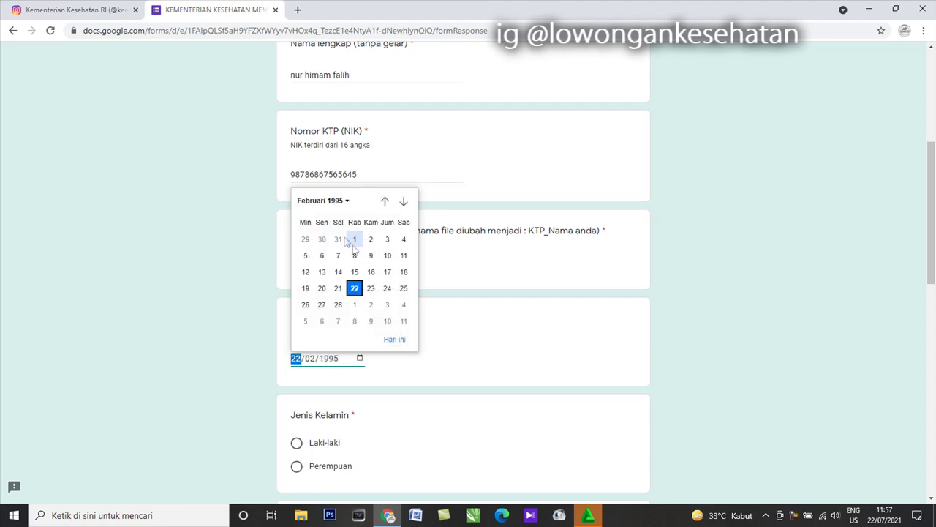
left_click(356, 290)
- Choose gender Laki-laki and profession Perawat, enter the WhatsApp number, and continue to page 3
scroll(324, 303, "down", 2)
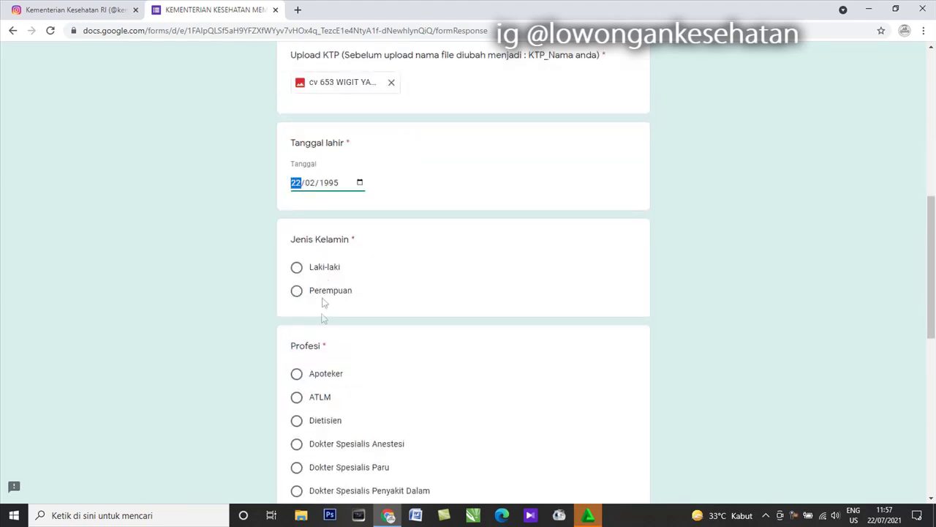
left_click(324, 272)
scroll(326, 286, "down", 2)
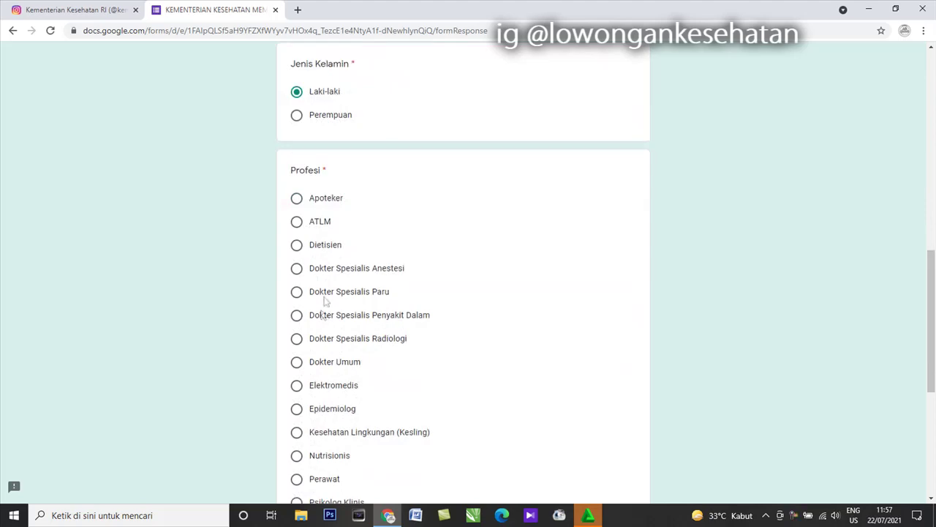
scroll(338, 259, "down", 3)
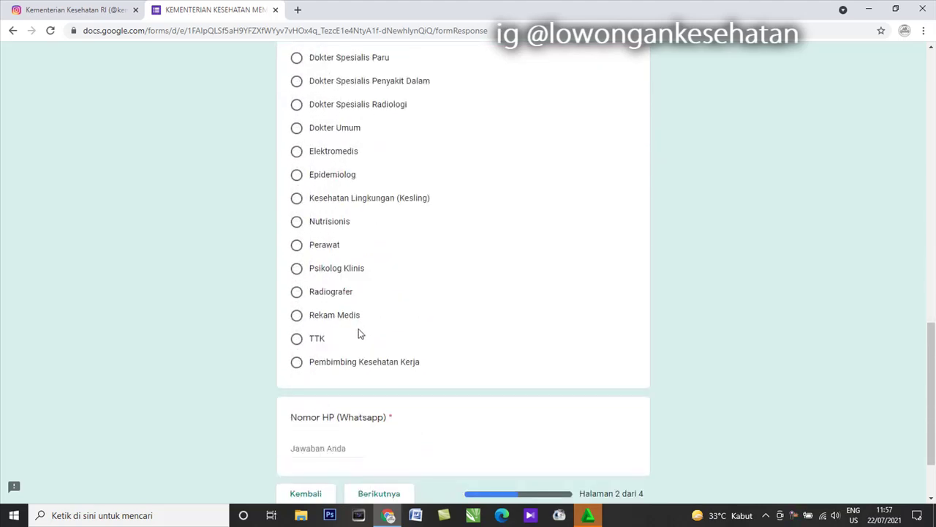
scroll(359, 333, "up", 3)
scroll(336, 341, "down", 2)
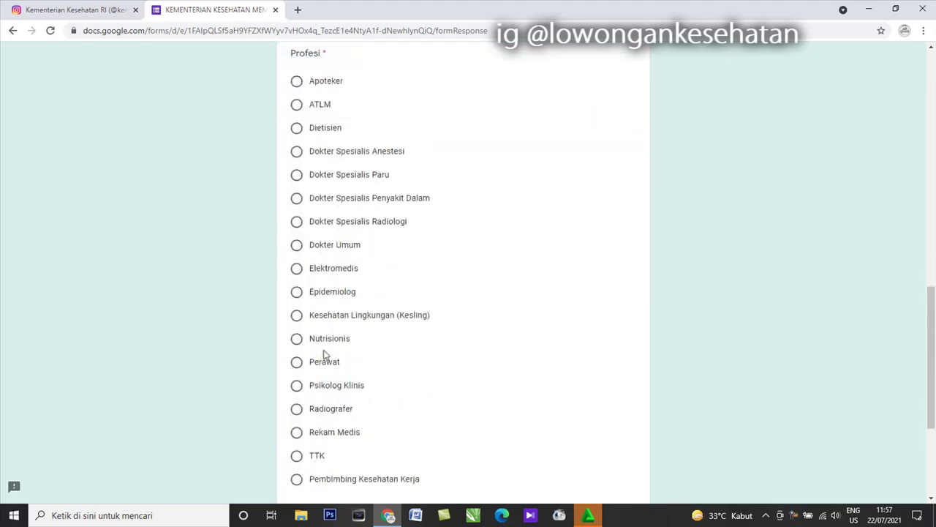
left_click(303, 369)
scroll(338, 373, "down", 3)
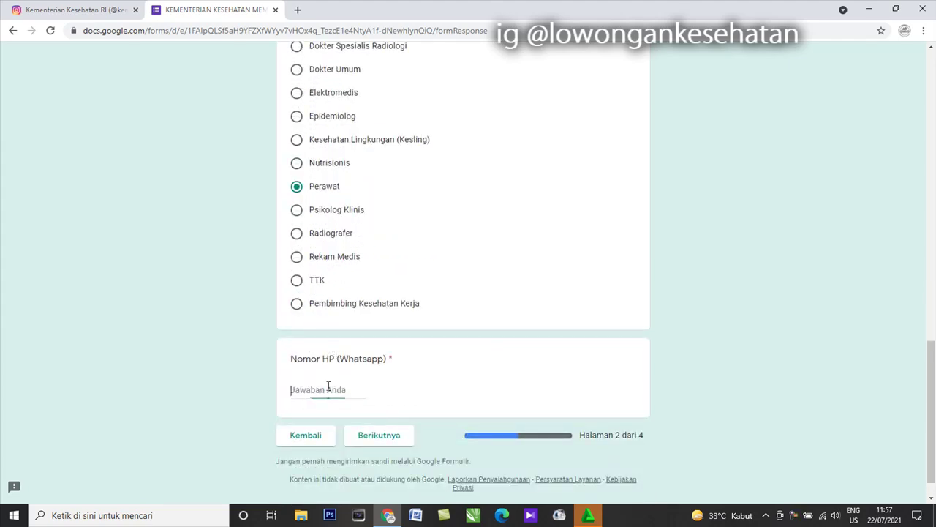
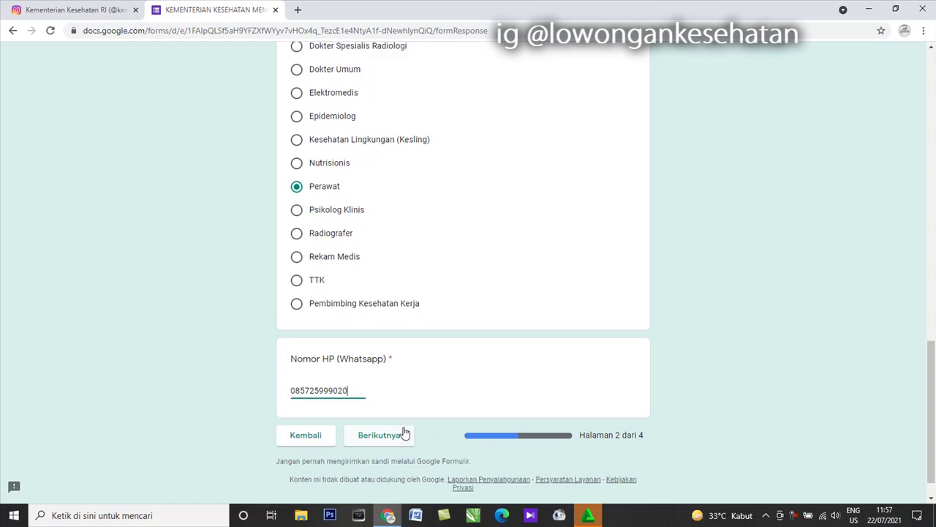
left_click(404, 433)
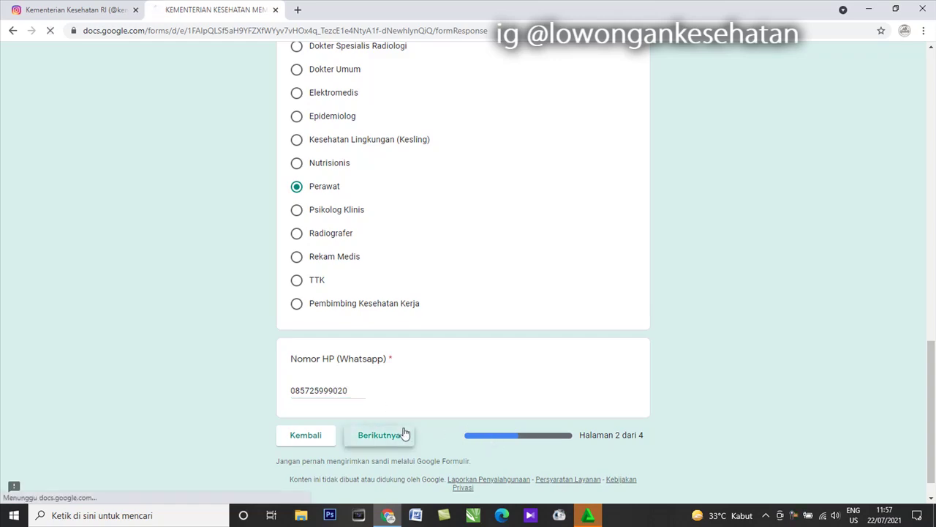
- Autofill the domicile address and city from the saved Pendopo entry and set province Jawa Tengah
scroll(338, 300, "down", 2)
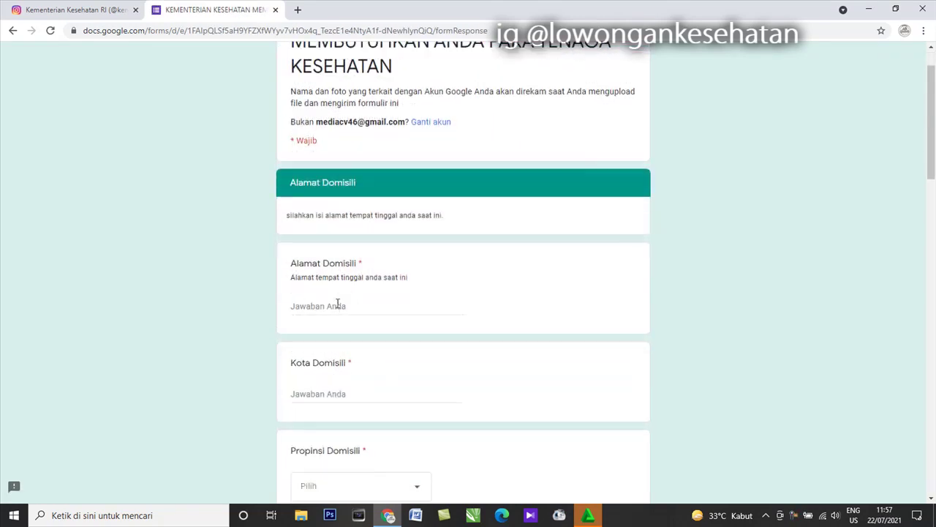
left_click(345, 249)
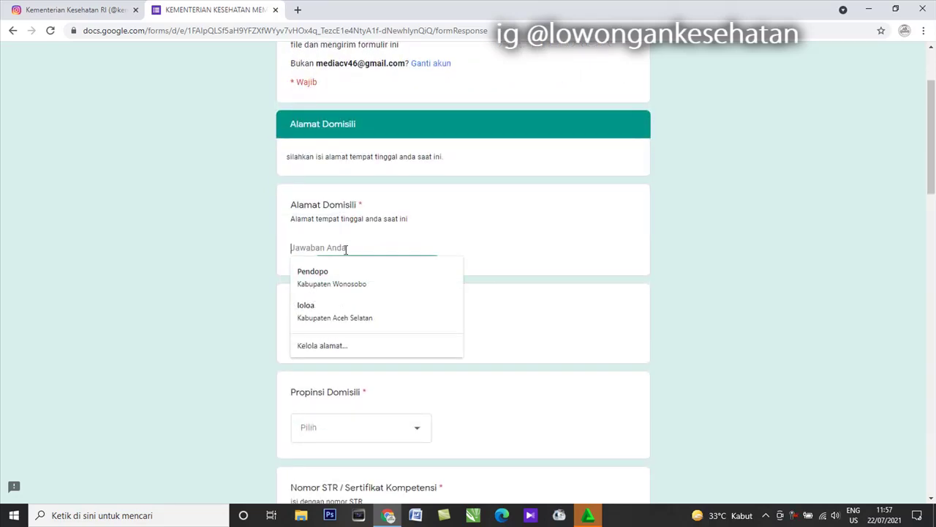
left_click(380, 277)
scroll(365, 278, "down", 1)
scroll(349, 278, "down", 2)
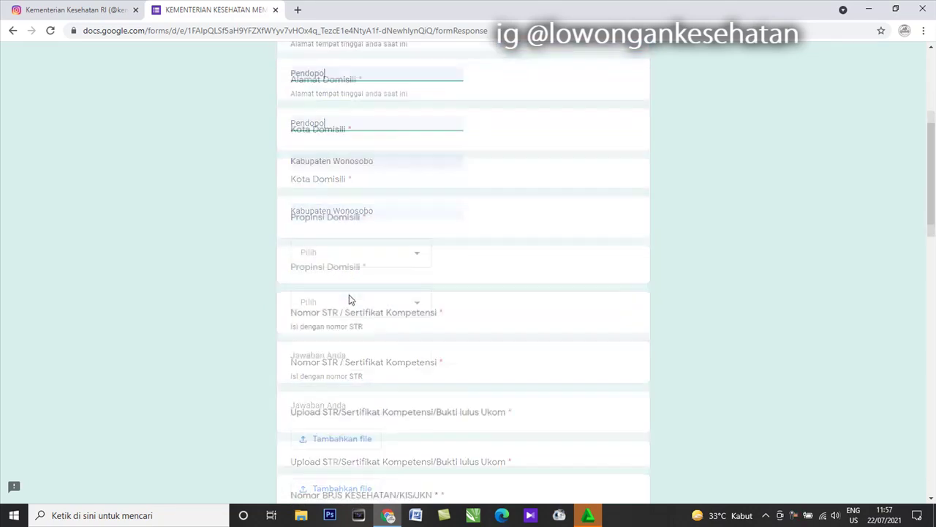
left_click(344, 258)
scroll(347, 314, "down", 2)
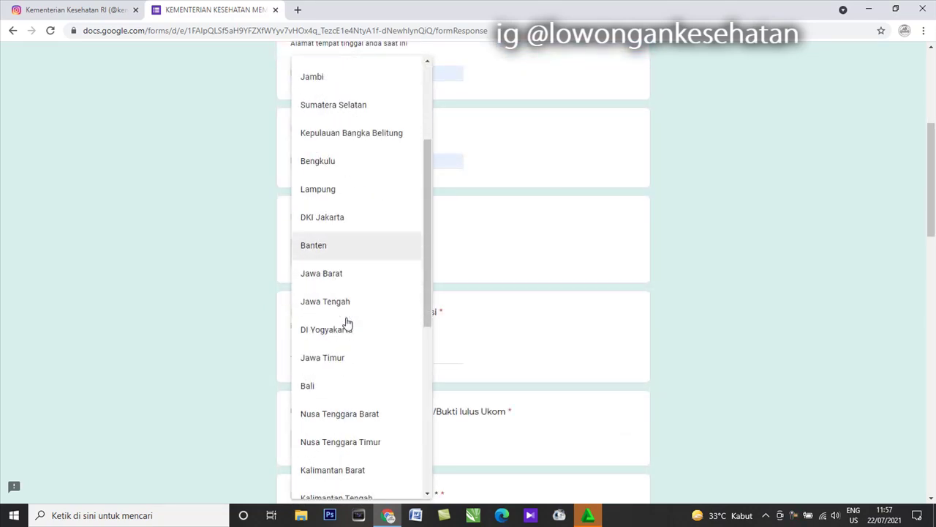
left_click(344, 302)
- Enter the STR / Sertifikat Kompetensi number
left_click(347, 350)
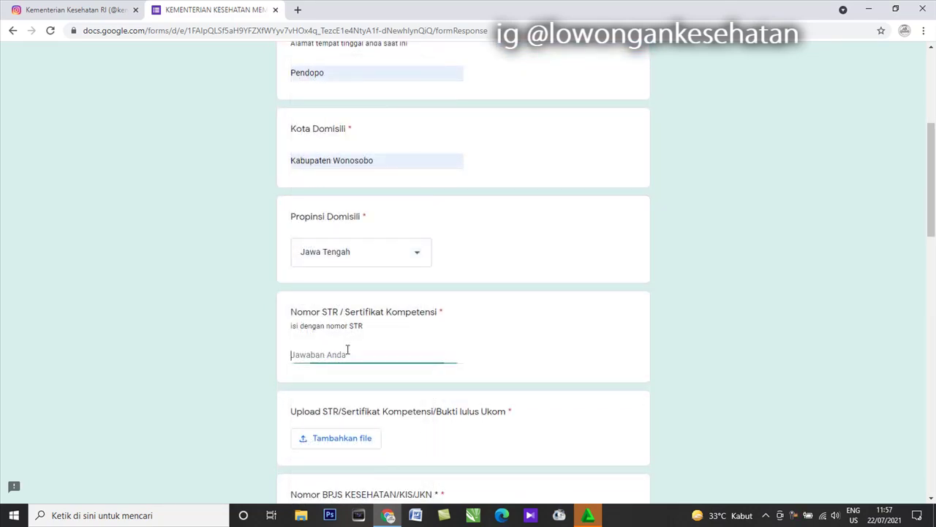
type("iuuiyiyiyiuiui")
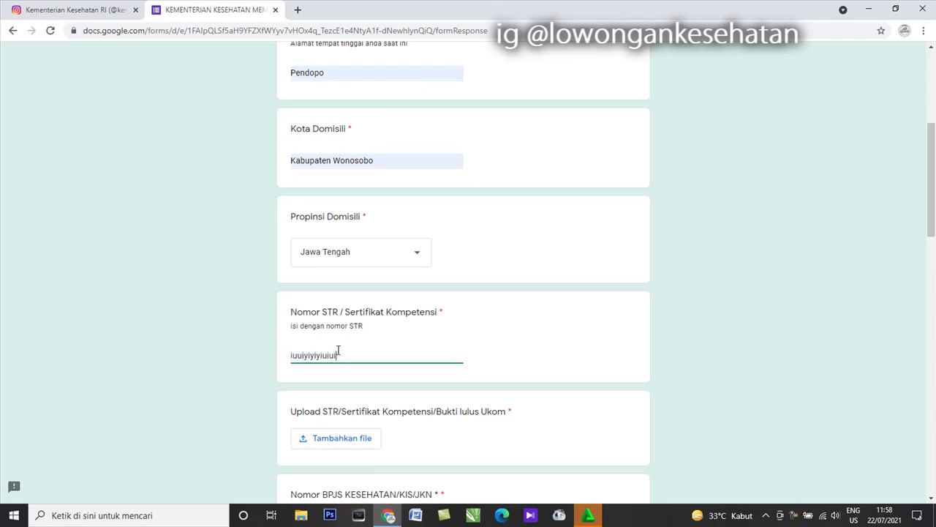
scroll(338, 351, "down", 3)
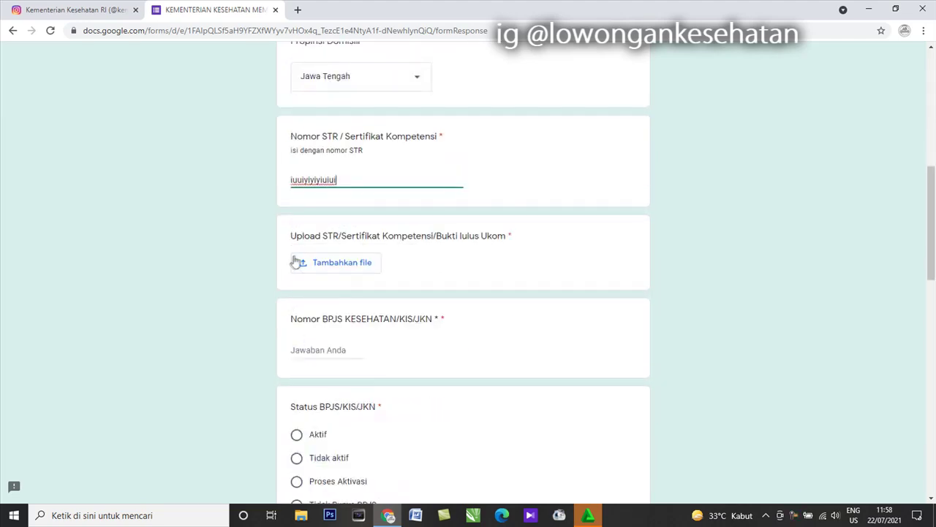
- Upload the CV PNG image to the Upload STR/Sertifikat Kompetensi question
left_click(318, 268)
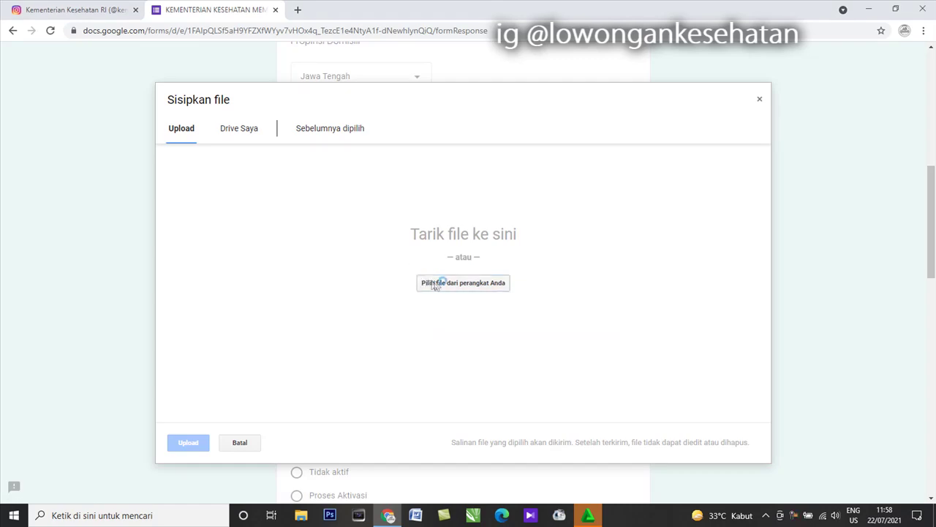
left_click(428, 281)
left_click(215, 118)
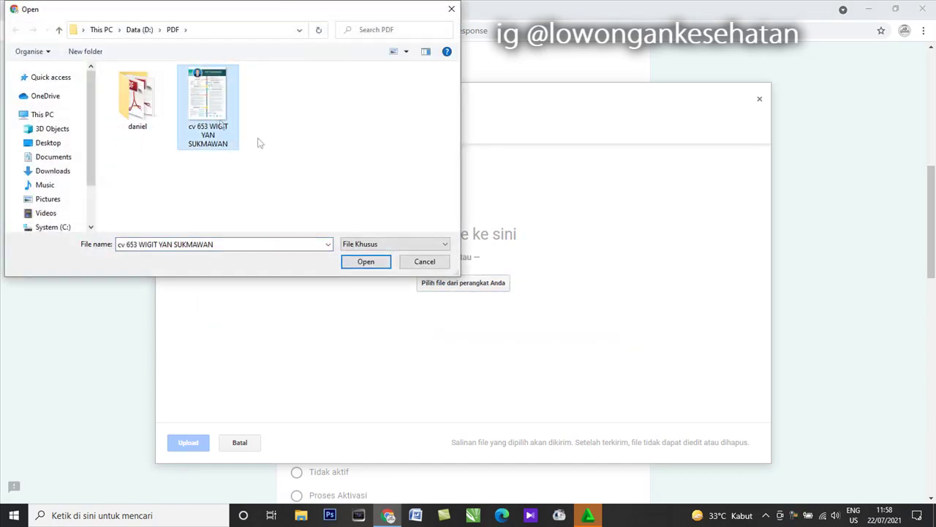
left_click(367, 262)
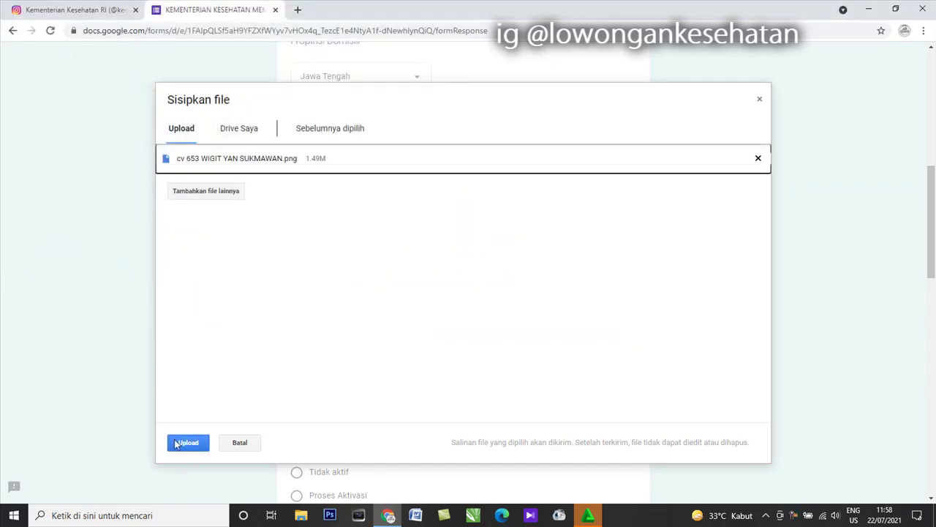
left_click(192, 443)
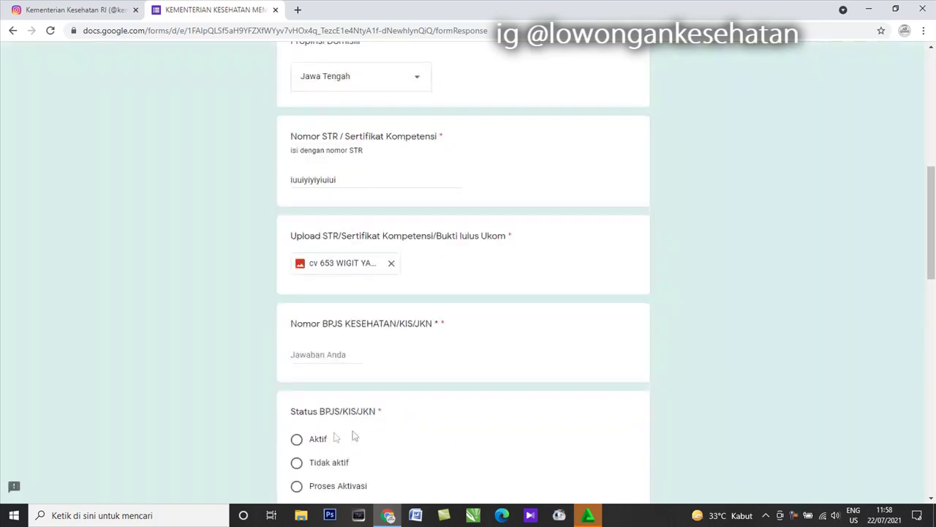
- Set BPJS status to Aktif and upload the CV PNG as the BPJS Kesehatan/KIS/JKN document
scroll(352, 436, "down", 3)
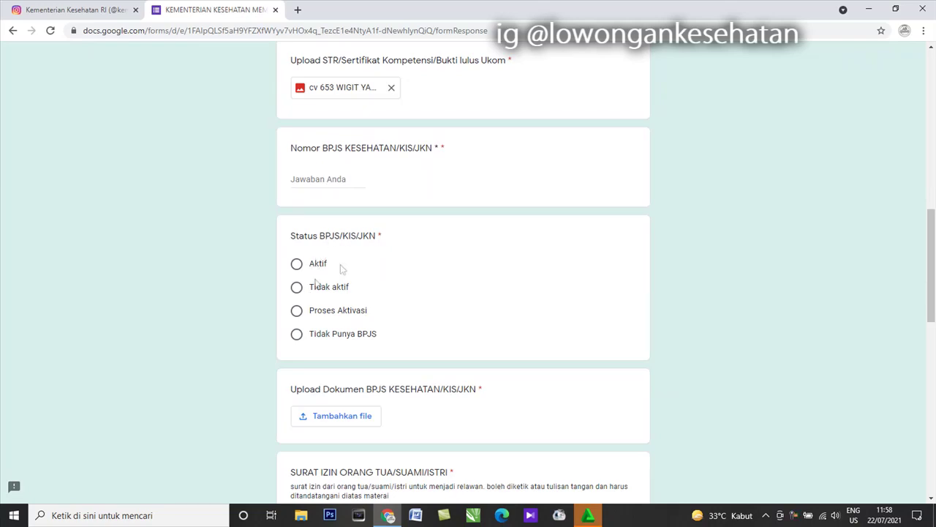
left_click(298, 265)
scroll(366, 337, "down", 1)
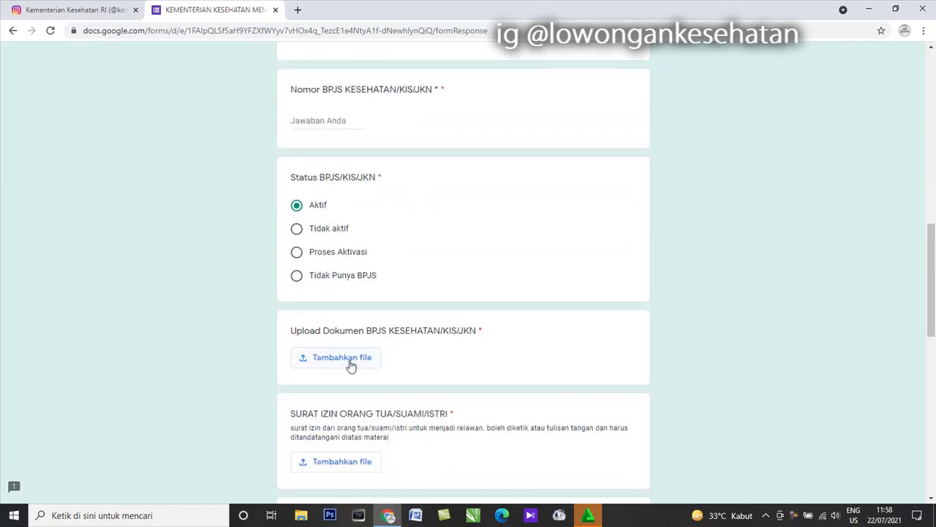
left_click(351, 365)
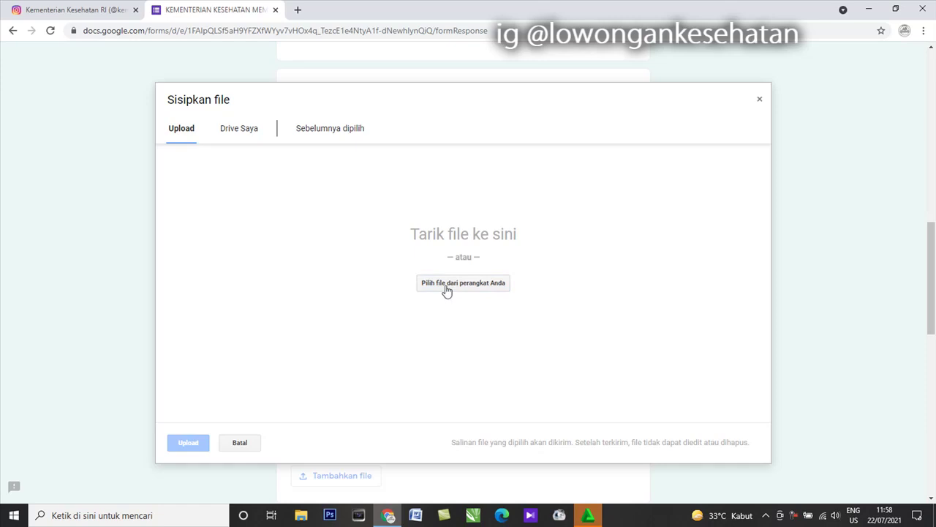
left_click(447, 291)
double_click(240, 133)
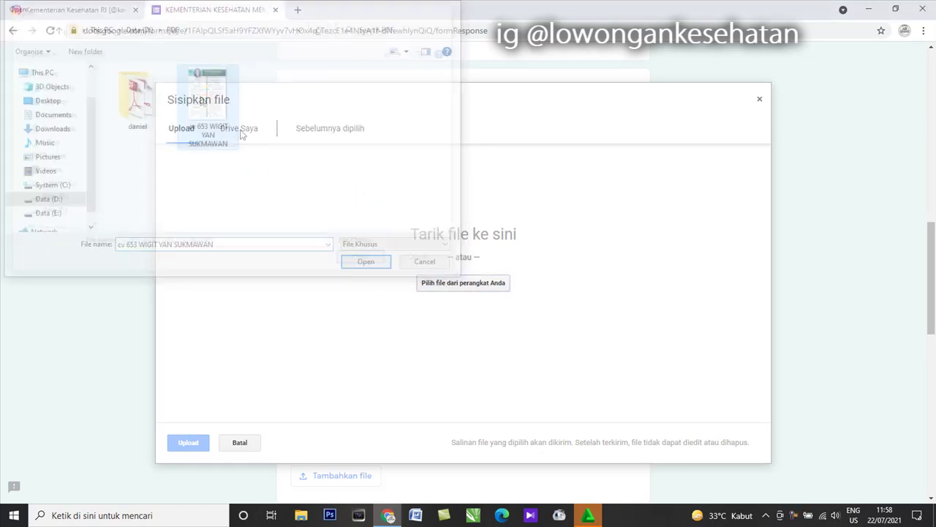
left_click(188, 442)
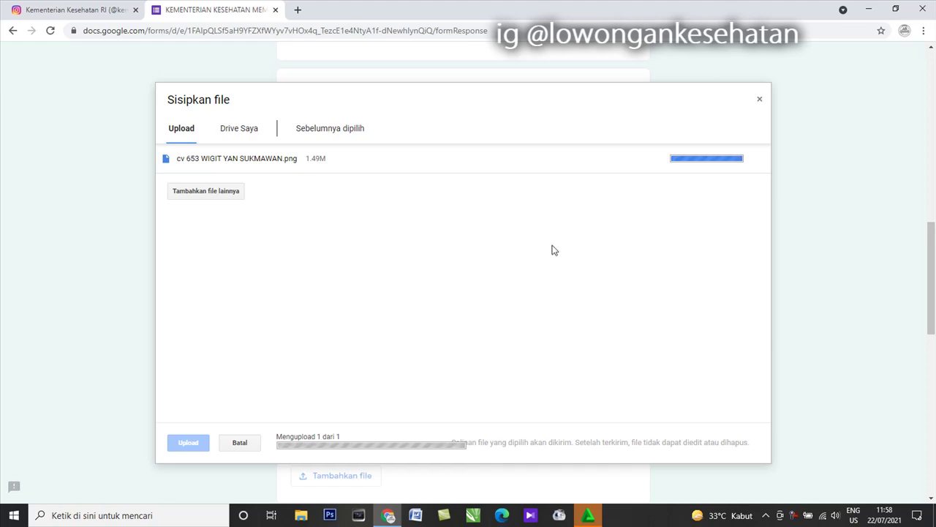
scroll(412, 251, "down", 2)
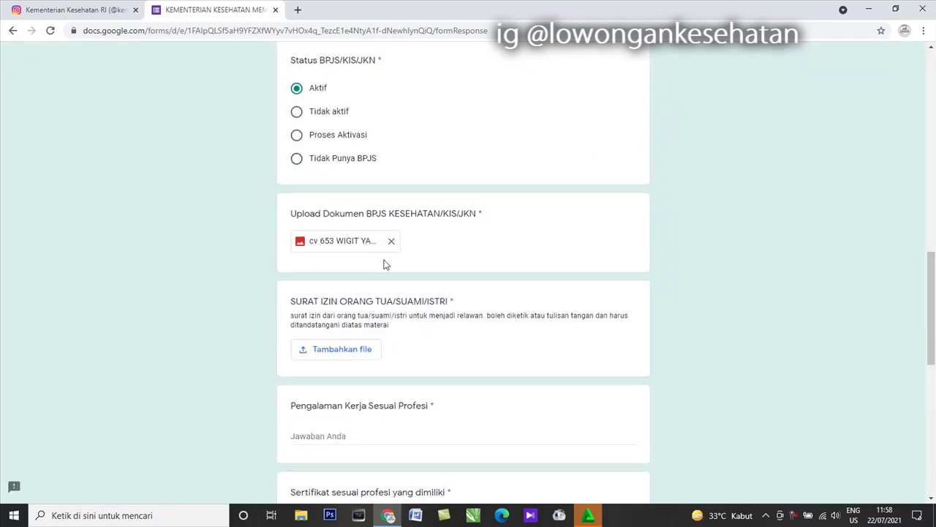
scroll(386, 265, "down", 1)
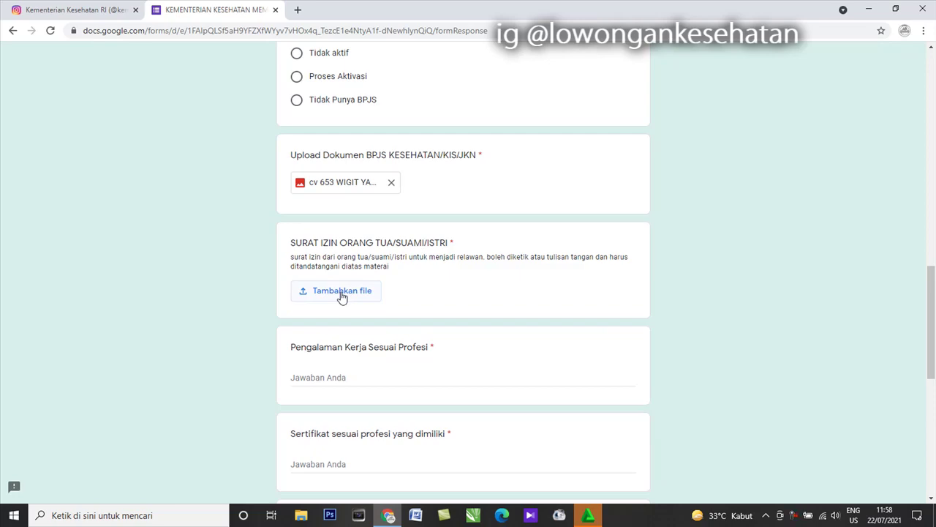
- Upload the CV PNG image to the SURAT IZIN ORANG TUA/SUAMI/ISTRI question
left_click(341, 293)
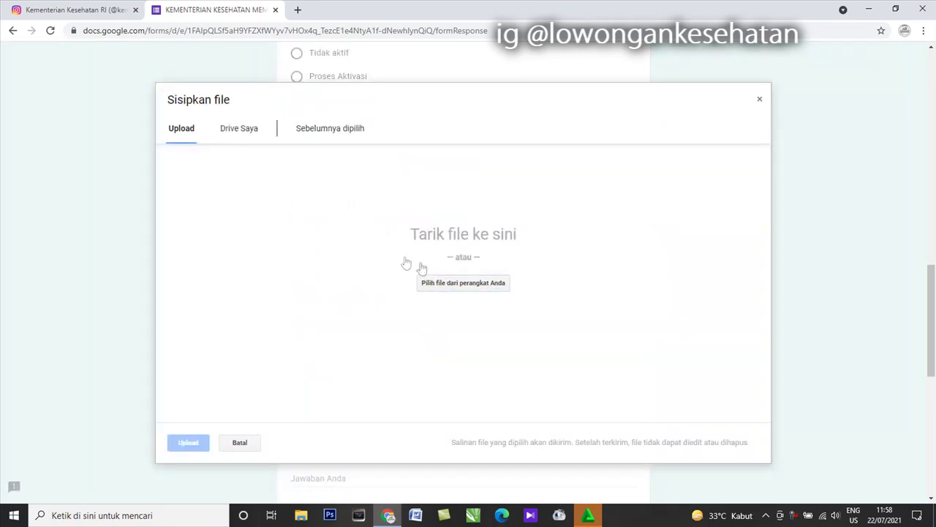
left_click(439, 285)
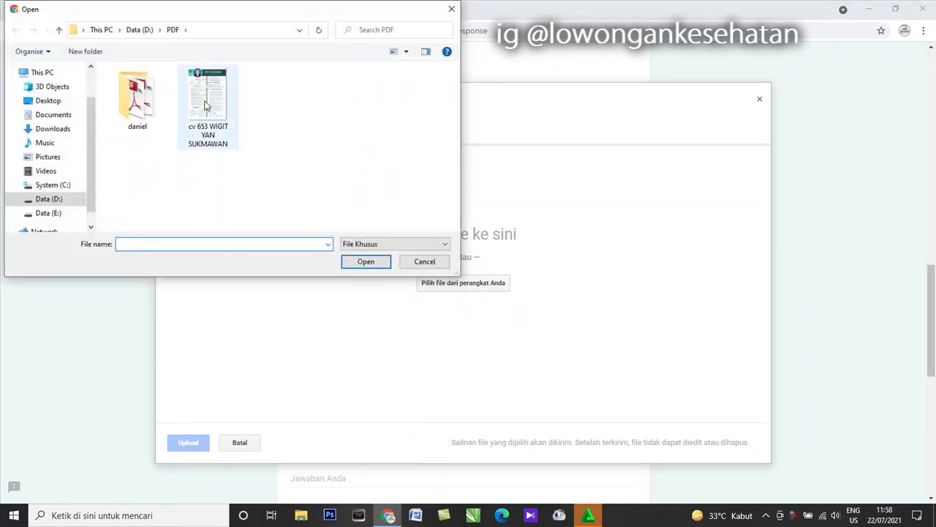
double_click(209, 104)
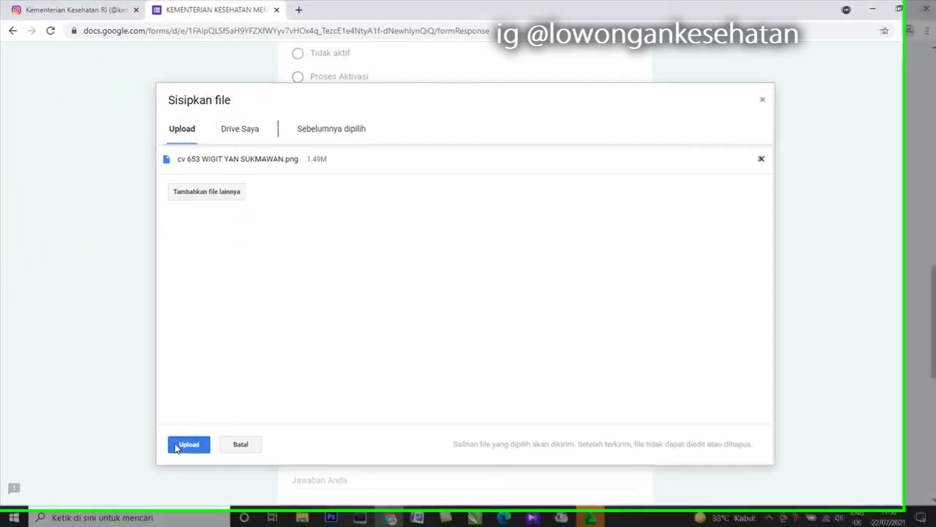
left_click(202, 443)
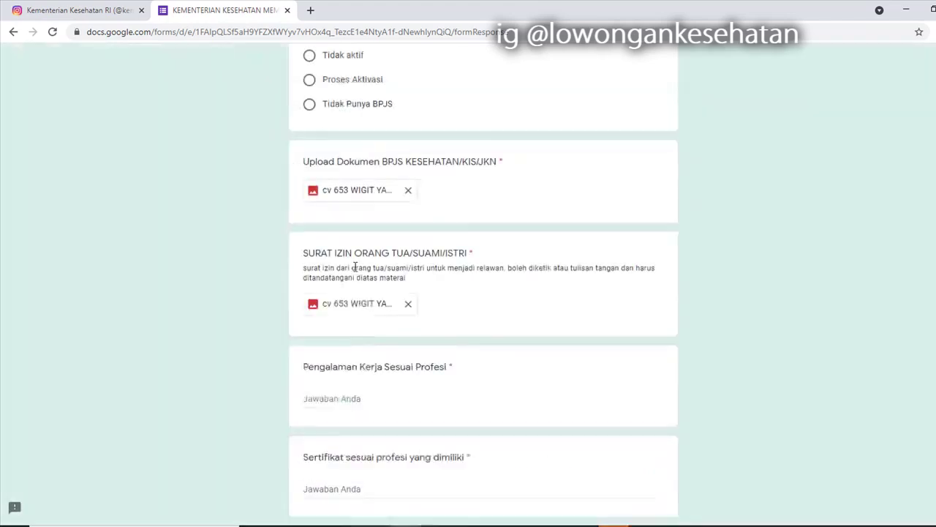
- Answer the owned certificates question with btcls
scroll(355, 280, "down", 3)
left_click(359, 247)
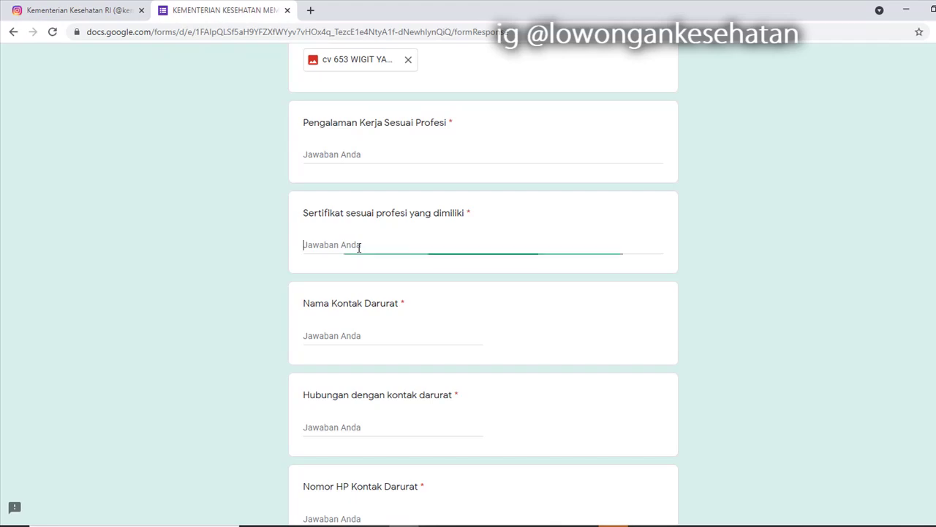
scroll(353, 315, "down", 2)
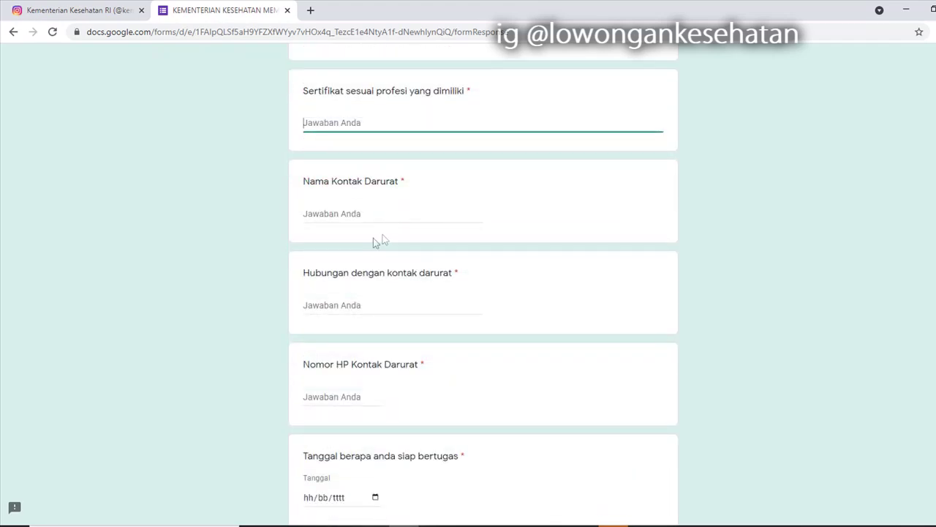
scroll(373, 245, "down", 1)
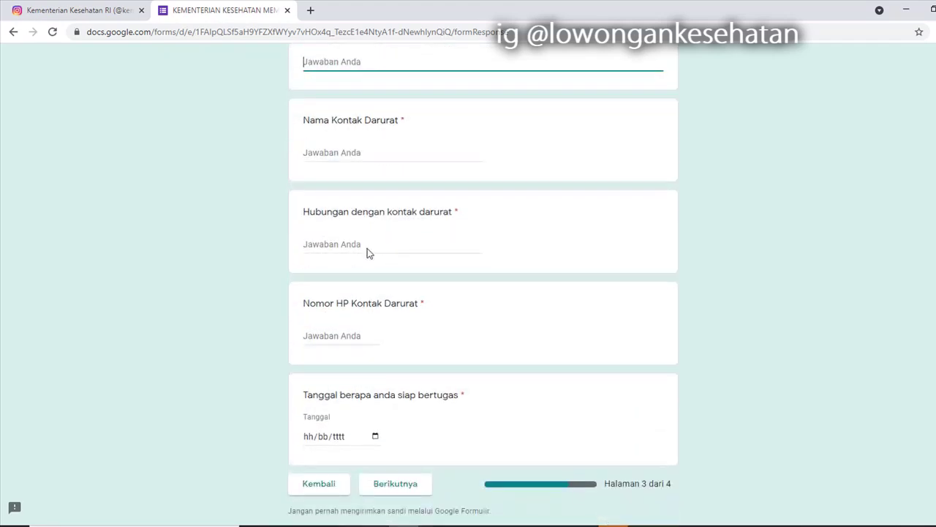
left_click(407, 485)
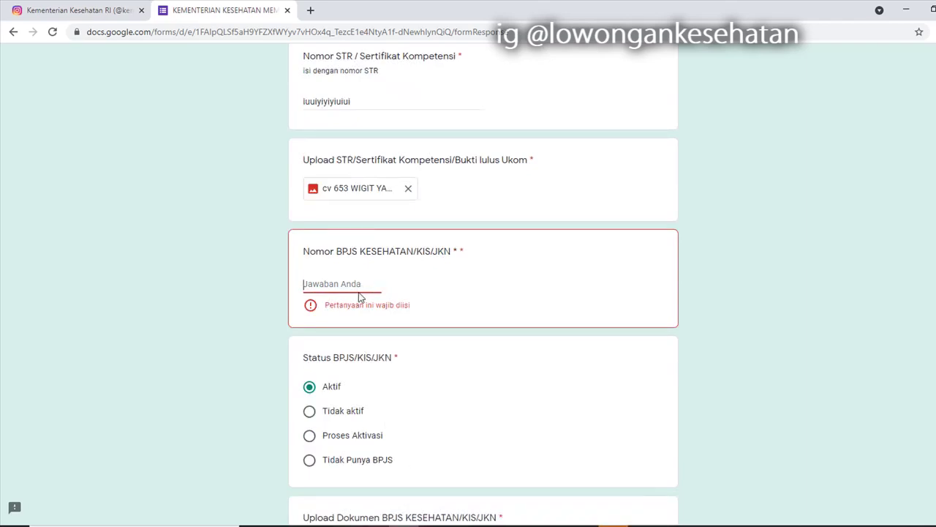
type("1")
scroll(387, 293, "down", 10)
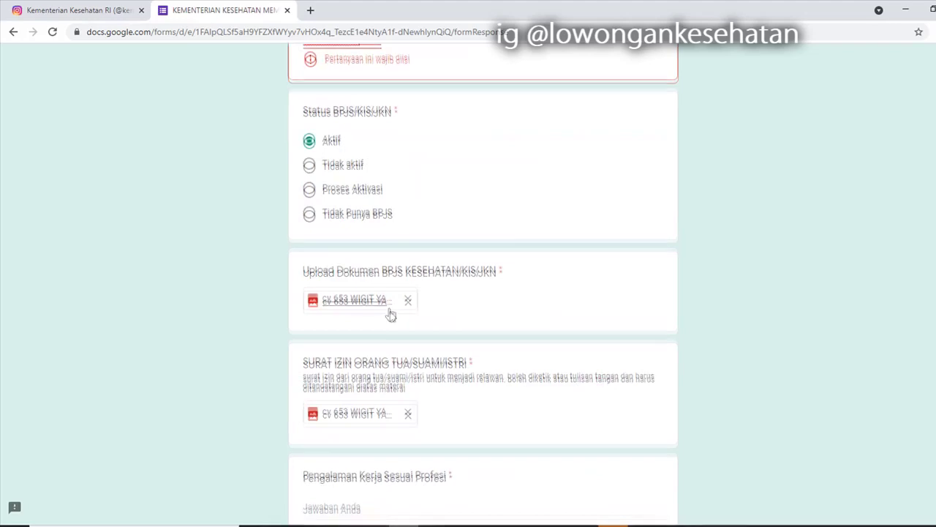
left_click(371, 163)
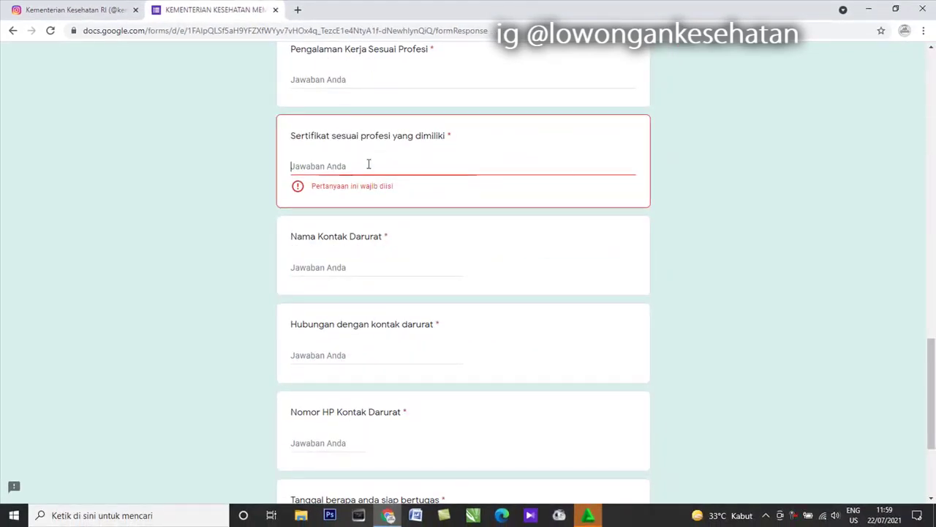
type("btcls")
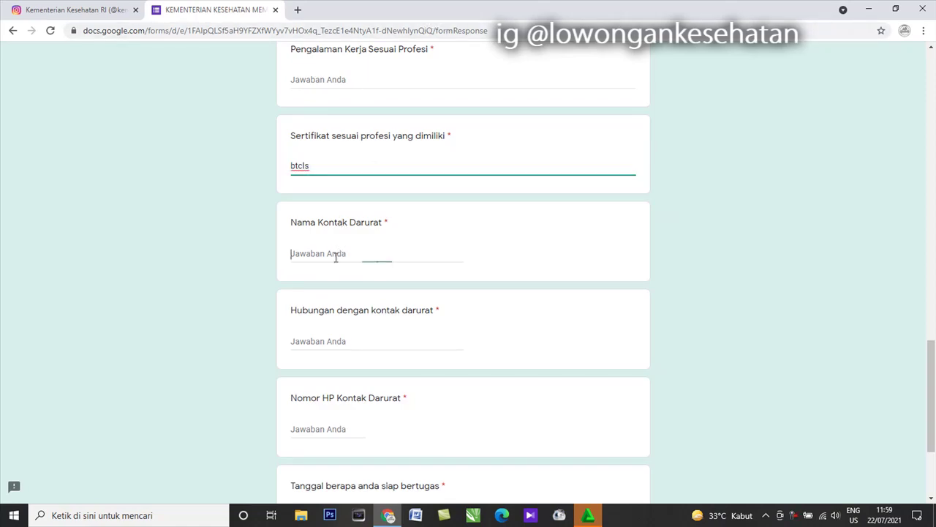
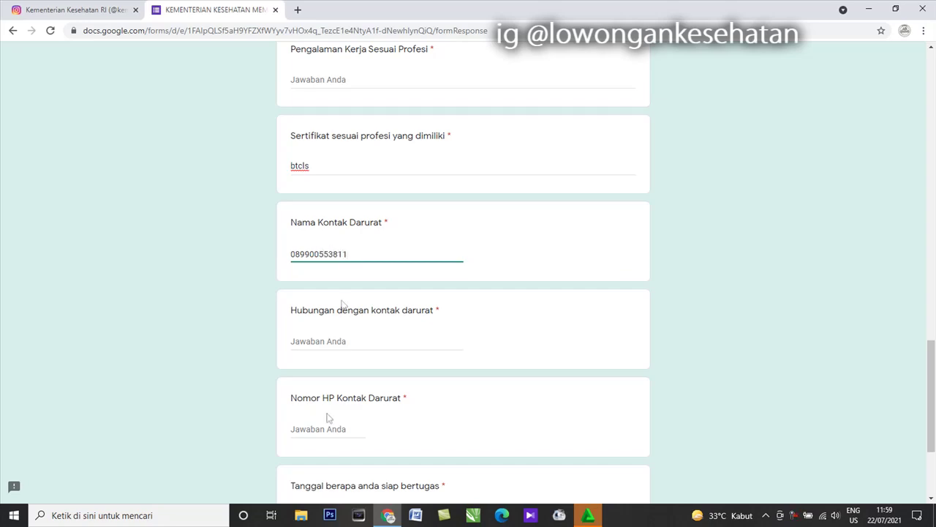
- Enter 'ibu' as the emergency contact relationship
left_click(337, 340)
type("I")
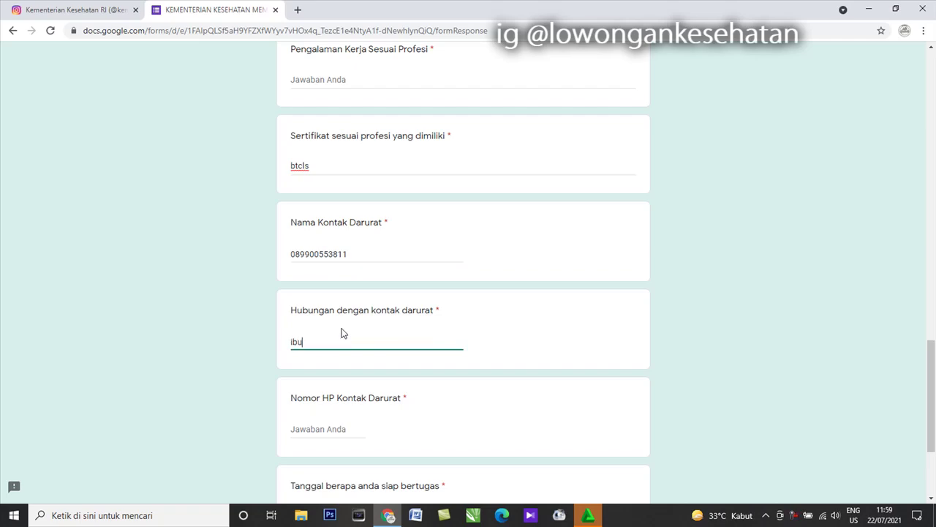
scroll(366, 414, "down", 1)
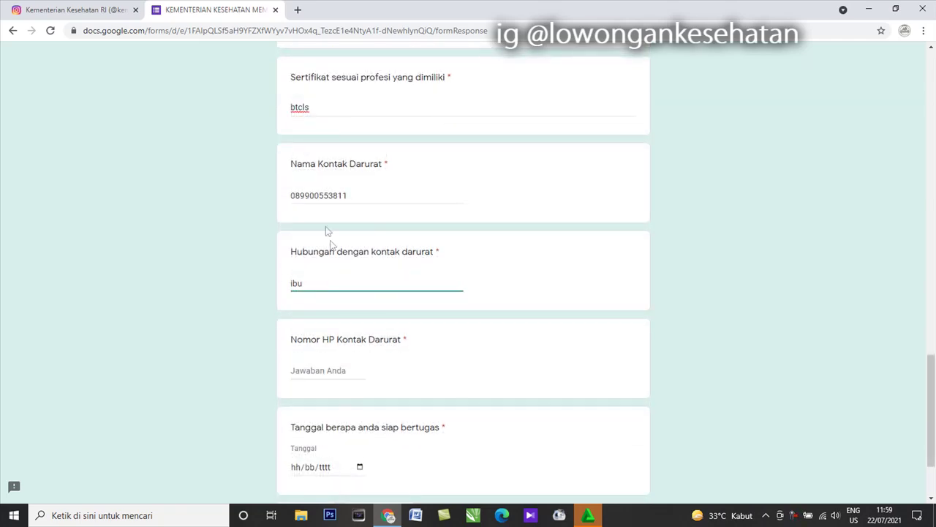
- Copy the contact's number from the emergency contact answer and paste it into the emergency phone
left_click(318, 195)
right_click(317, 198)
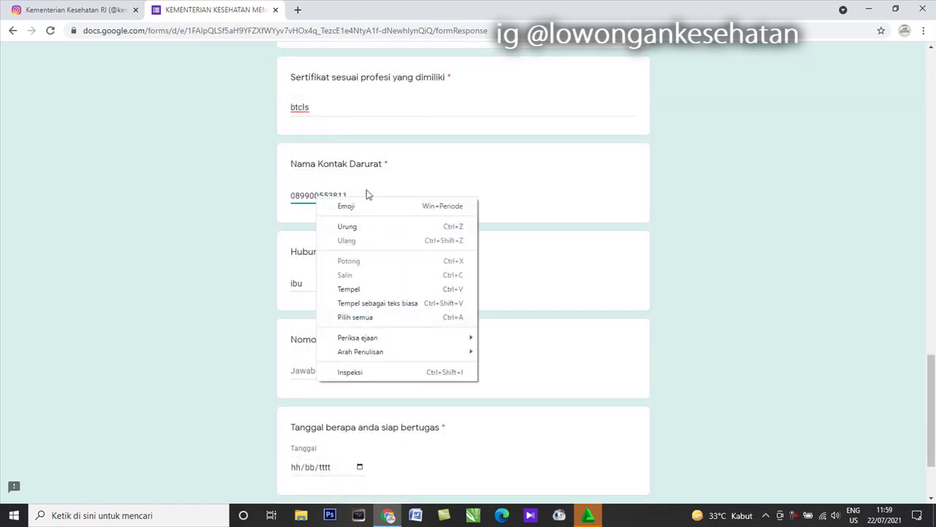
left_click(368, 195)
left_click_drag(369, 193, 248, 203)
right_click(311, 194)
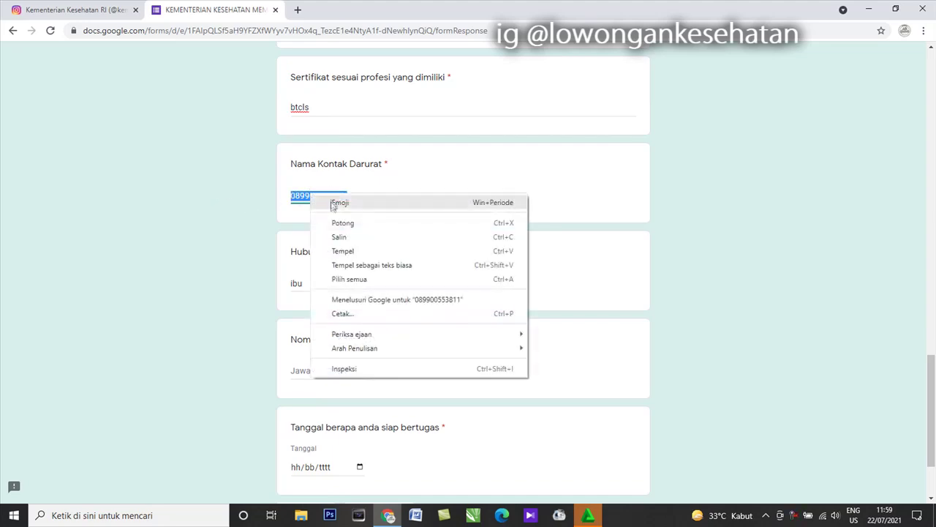
left_click(338, 239)
left_click(320, 382)
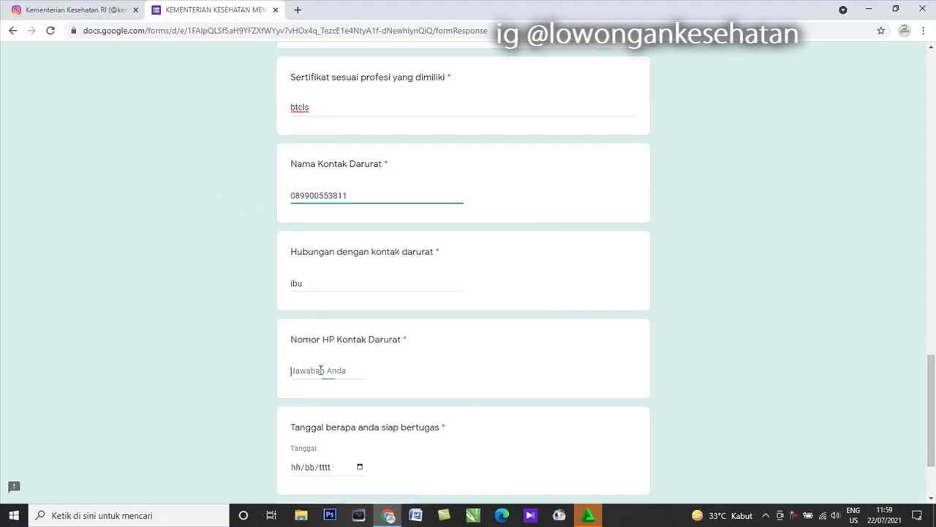
right_click(322, 373)
left_click(352, 277)
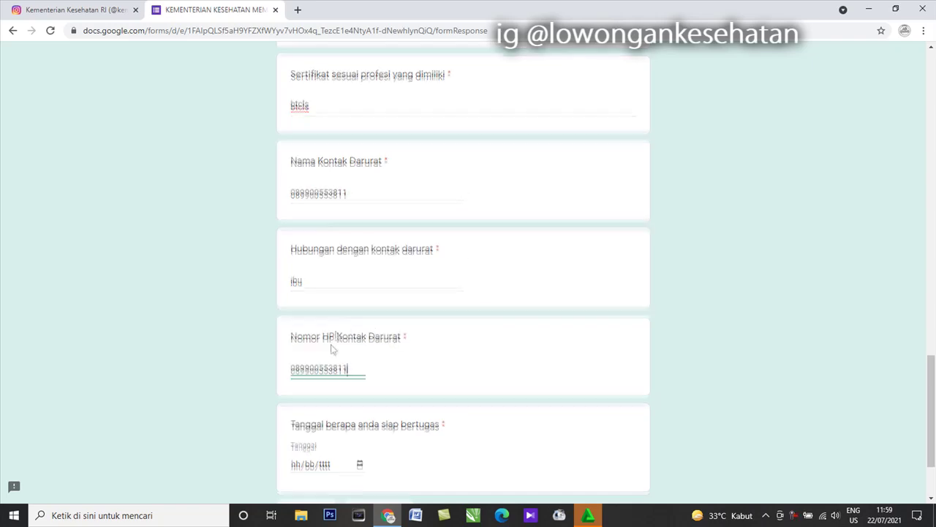
- Set the ready-for-duty date to 20/07/2021
scroll(356, 351, "down", 2)
left_click(359, 356)
left_click(338, 286)
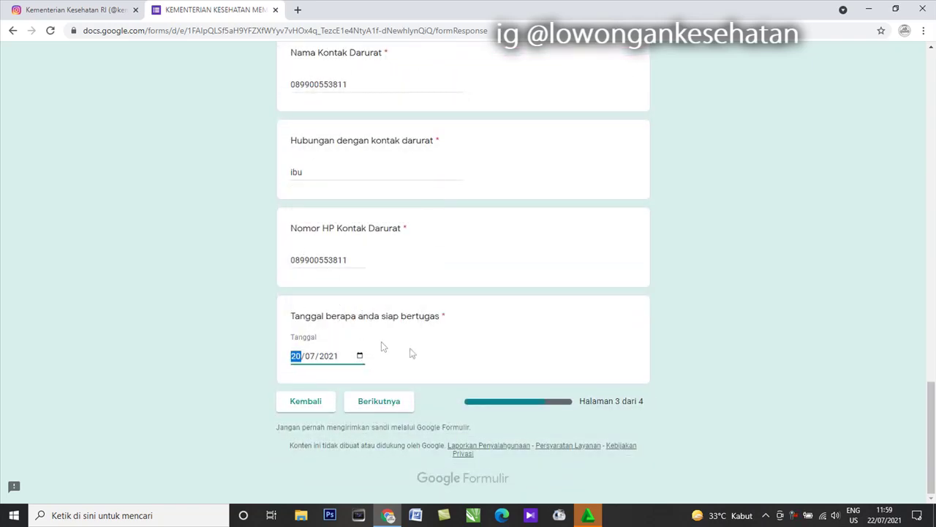
- Replace the invalid BPJS number with an all-digit number
left_click(379, 407)
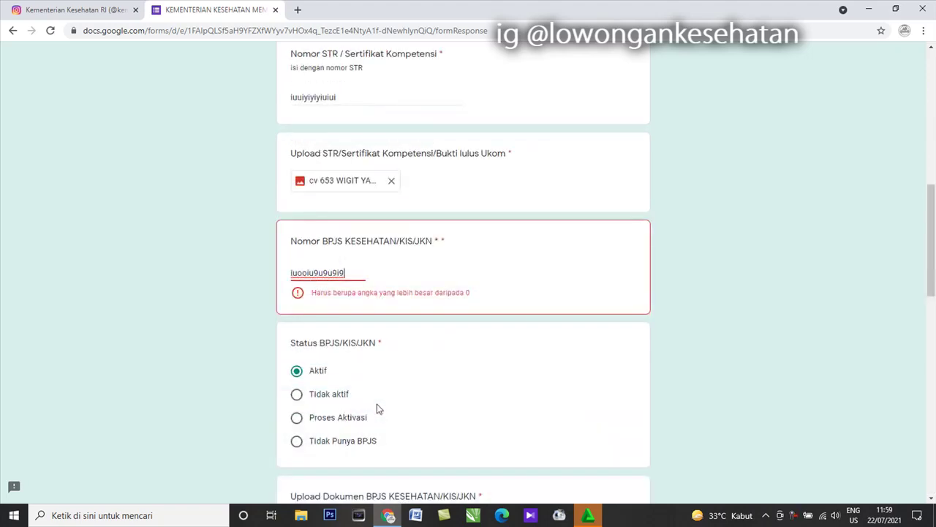
left_click_drag(351, 276, 277, 287)
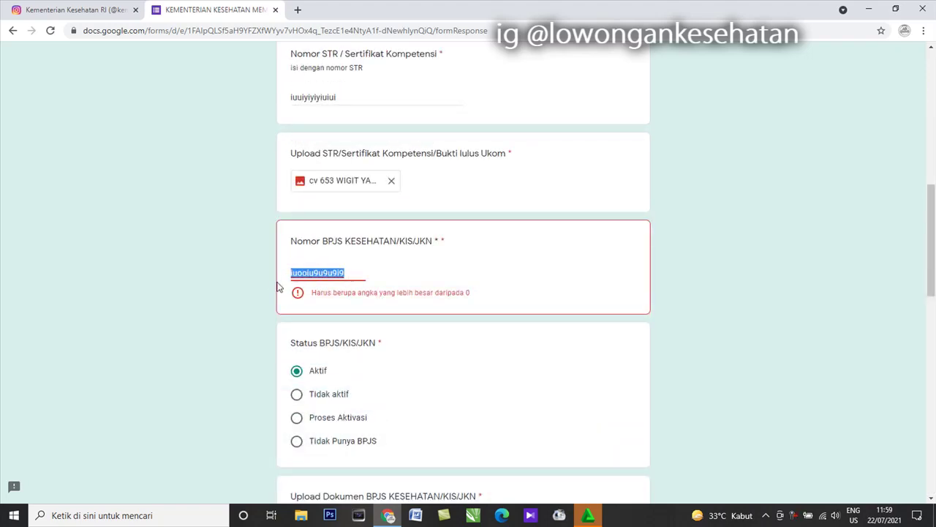
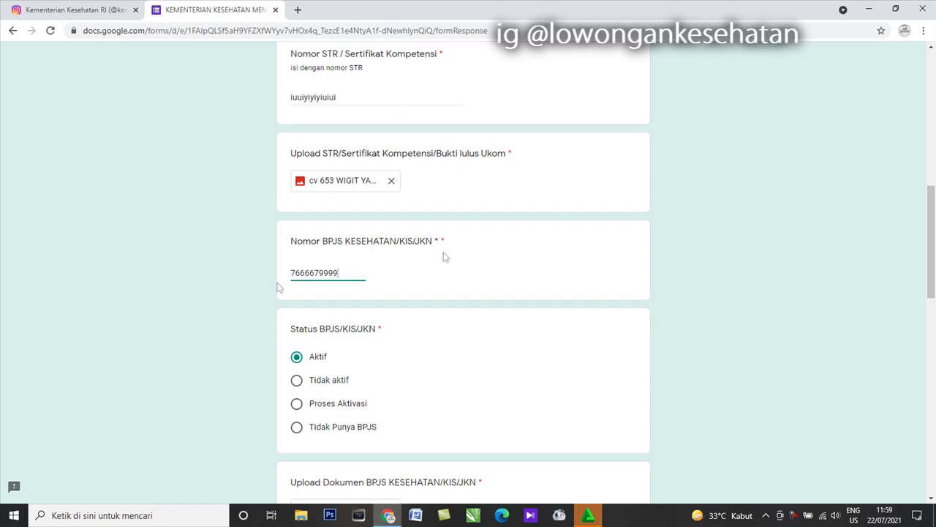
scroll(373, 344, "down", 4)
scroll(339, 415, "down", 7)
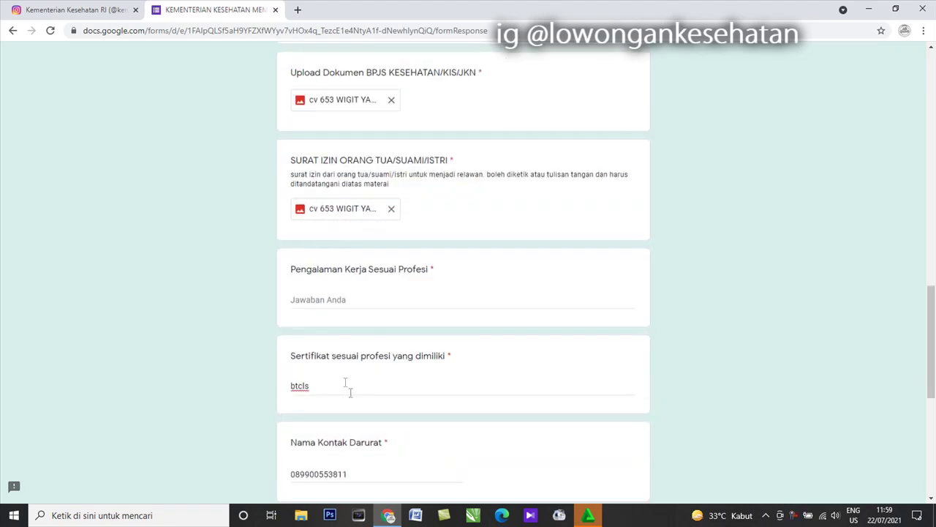
- Answer Pengalaman Kerja Sesuai Profesi with text starting 'petugas s'
left_click(376, 405)
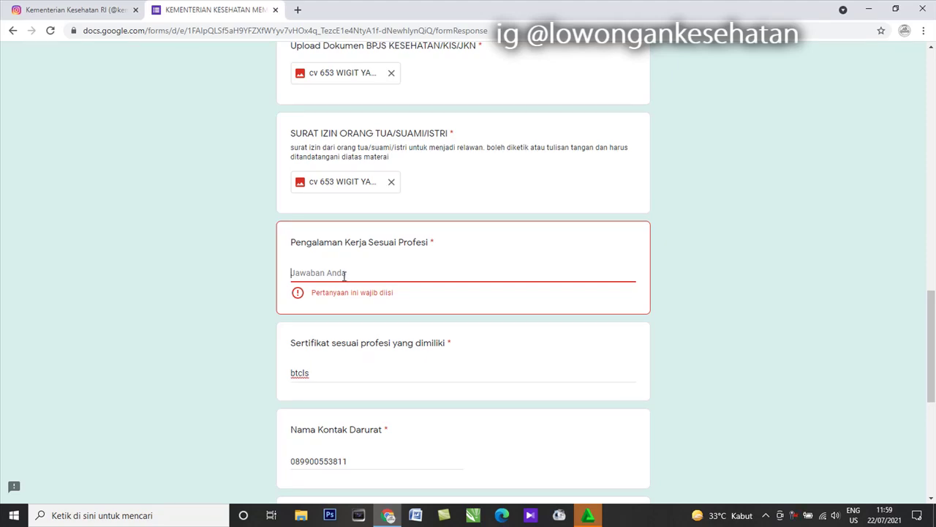
type("petugas swab")
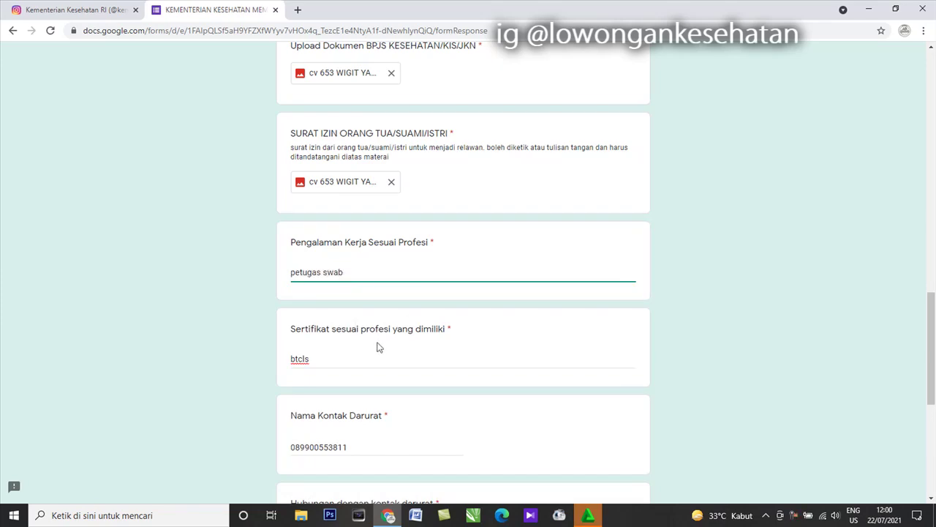
scroll(379, 346, "down", 5)
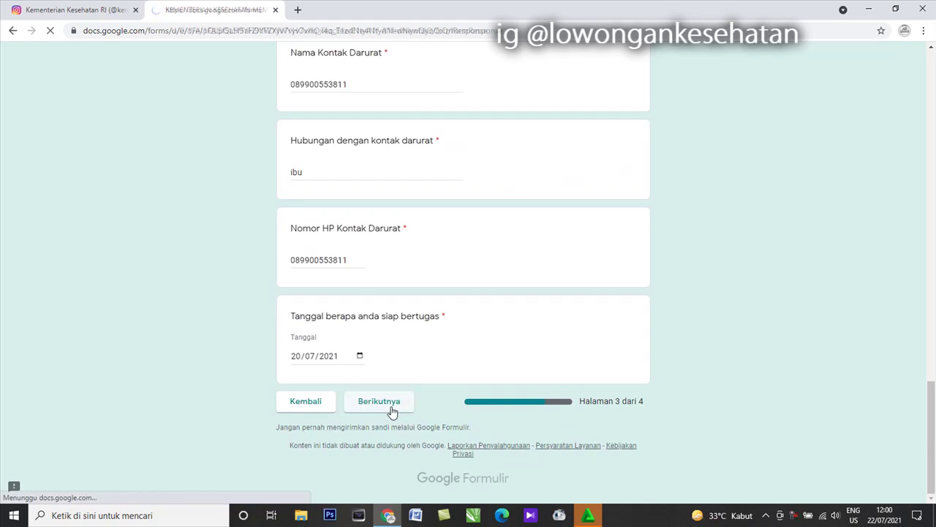
- Choose RSDC WISMA ATLET, DKI Jakarta as the preferred hospital
scroll(368, 310, "down", 4)
scroll(421, 322, "down", 2)
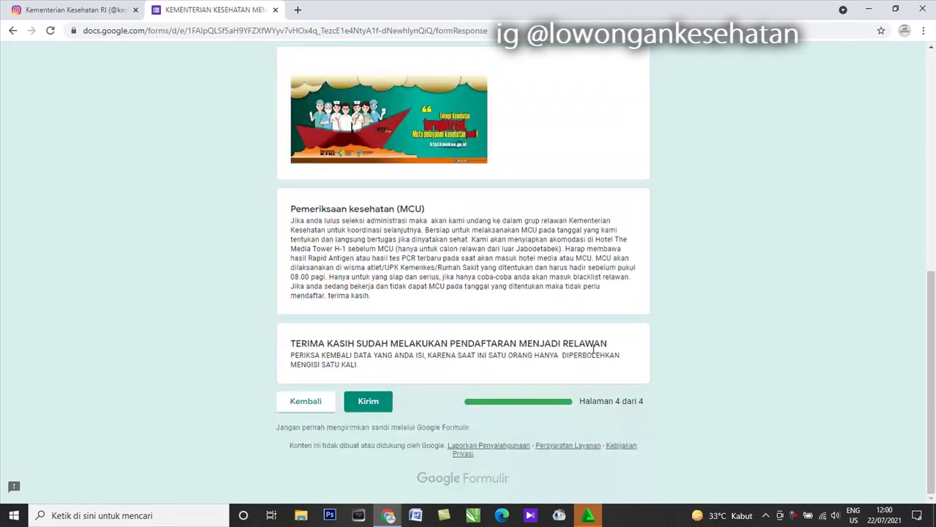
scroll(311, 300, "up", 6)
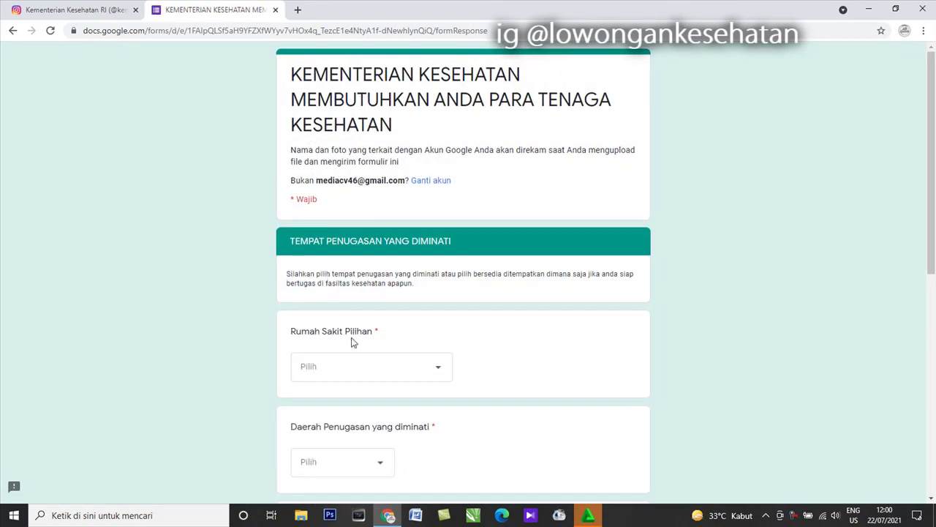
left_click(349, 368)
scroll(351, 371, "down", 2)
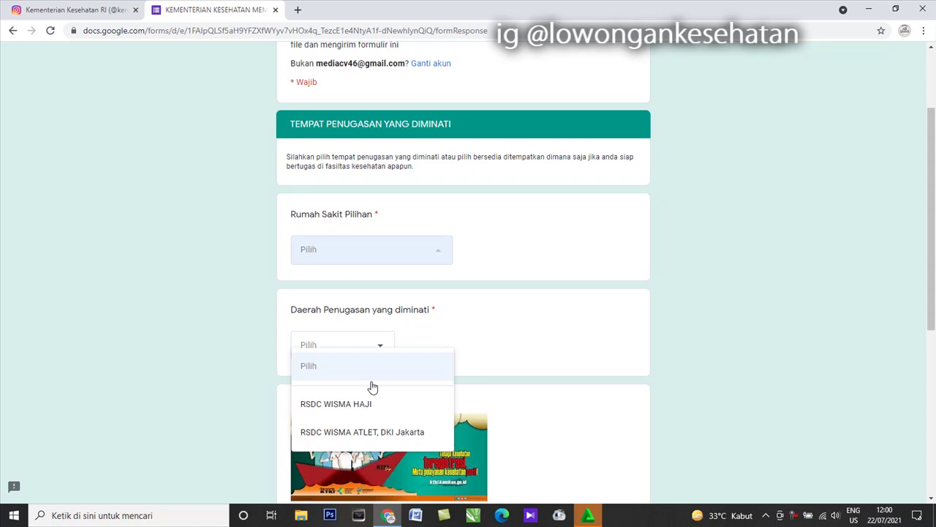
left_click(389, 436)
- Choose DKI Jakarta as the assignment region
scroll(350, 281, "down", 1)
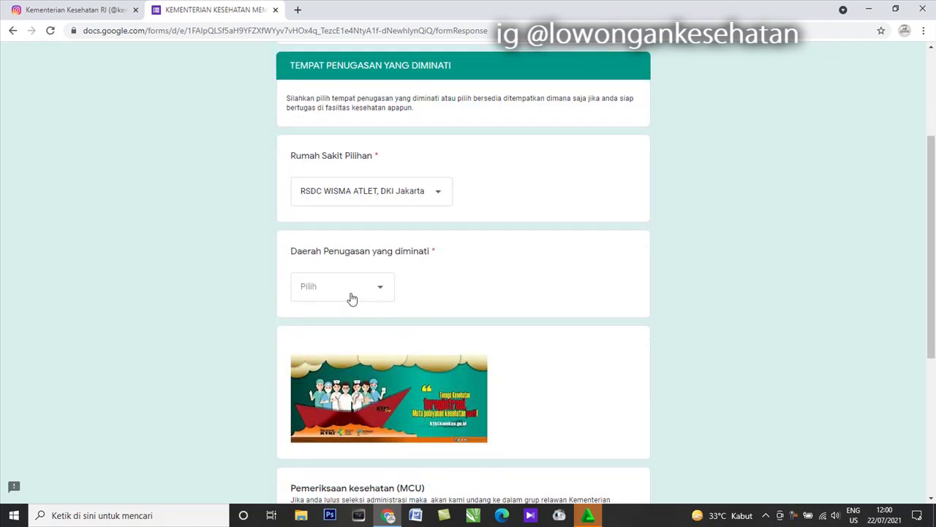
left_click(352, 298)
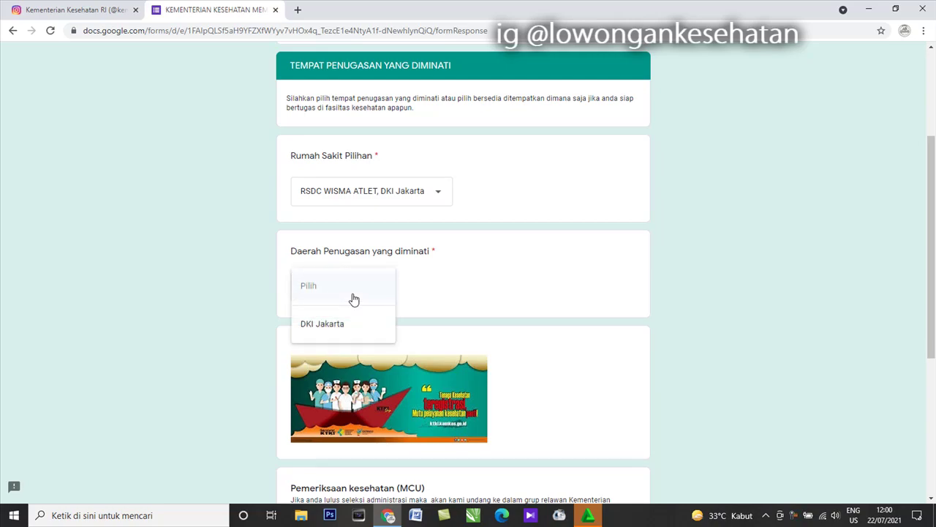
left_click(356, 336)
scroll(369, 300, "down", 3)
scroll(373, 291, "down", 1)
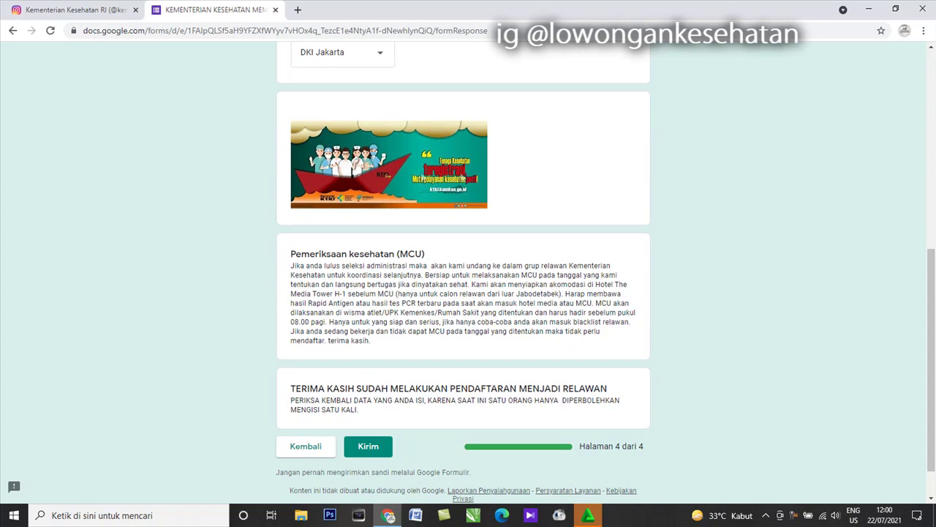
scroll(394, 248, "down", 1)
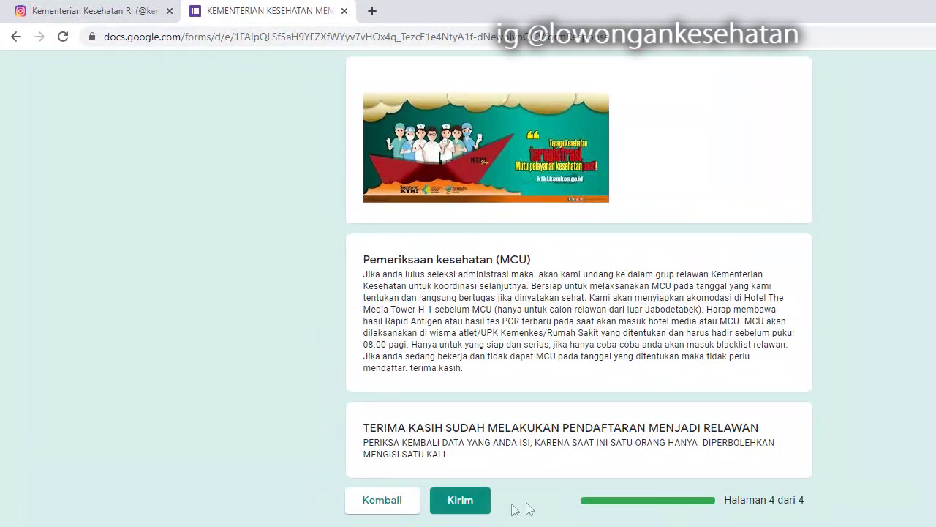
left_click(365, 497)
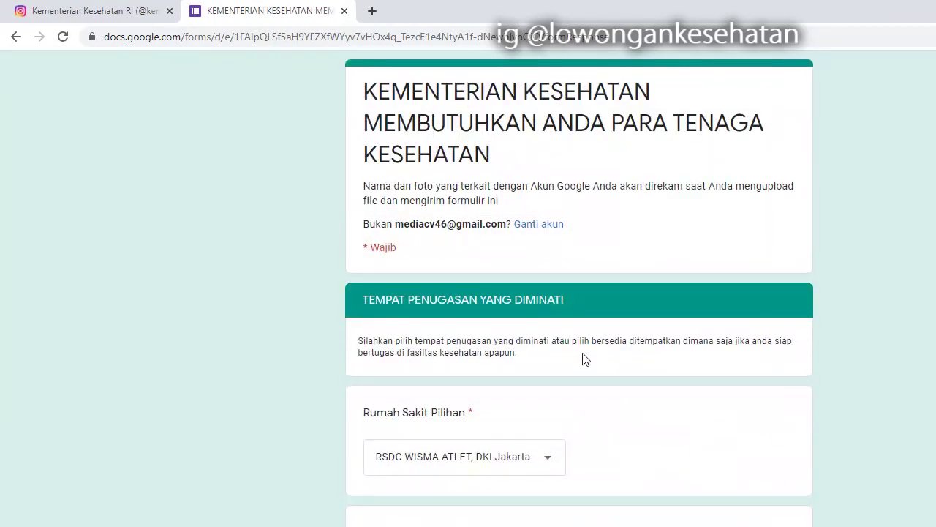